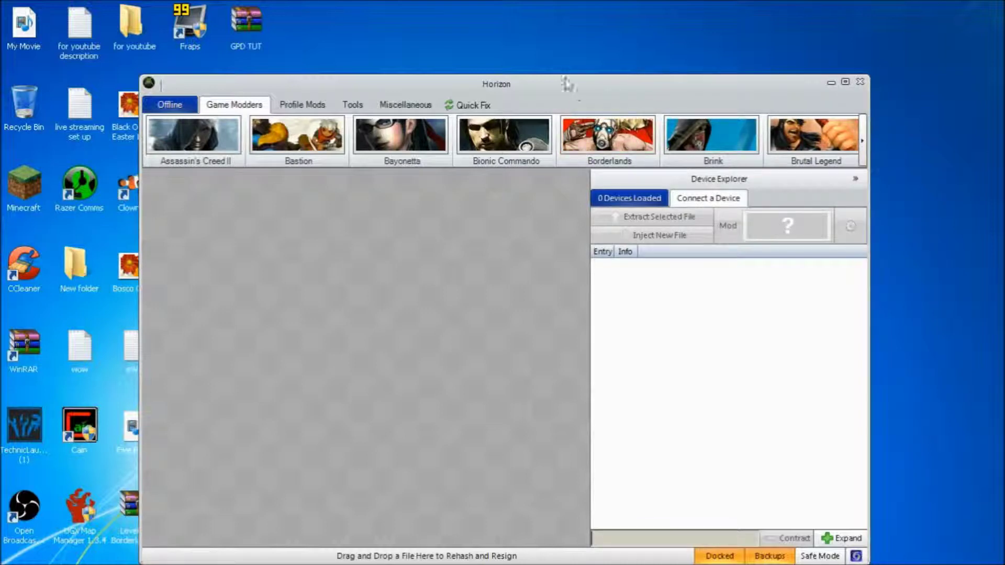
Reposition the Horizon window and collapse then re-expand its Device Explorer pane.
mouse_move(567, 94)
mouse_down()
mouse_move(562, 125)
mouse_move(569, 68)
mouse_move(592, 63)
mouse_up()
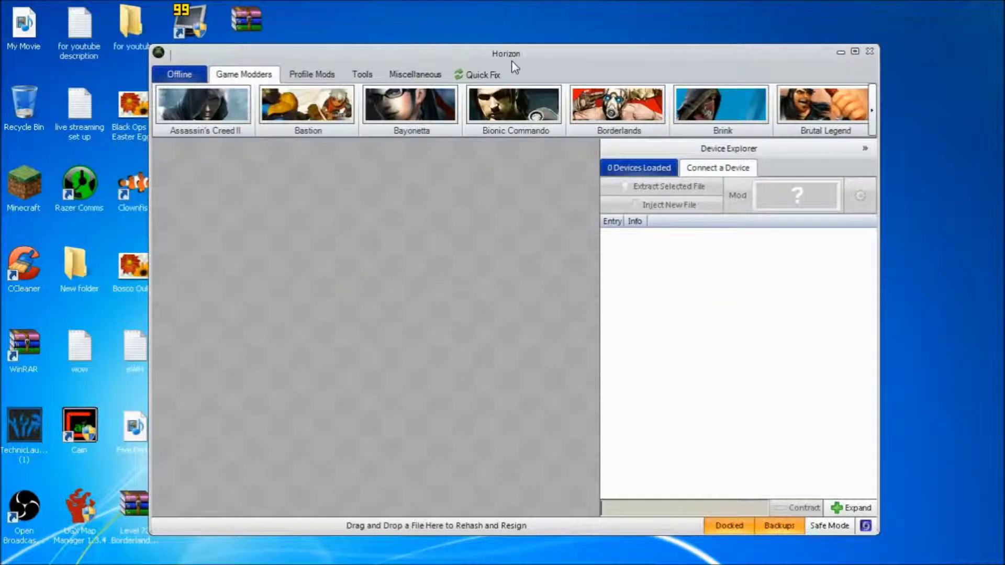
drag(523, 60, 539, 57)
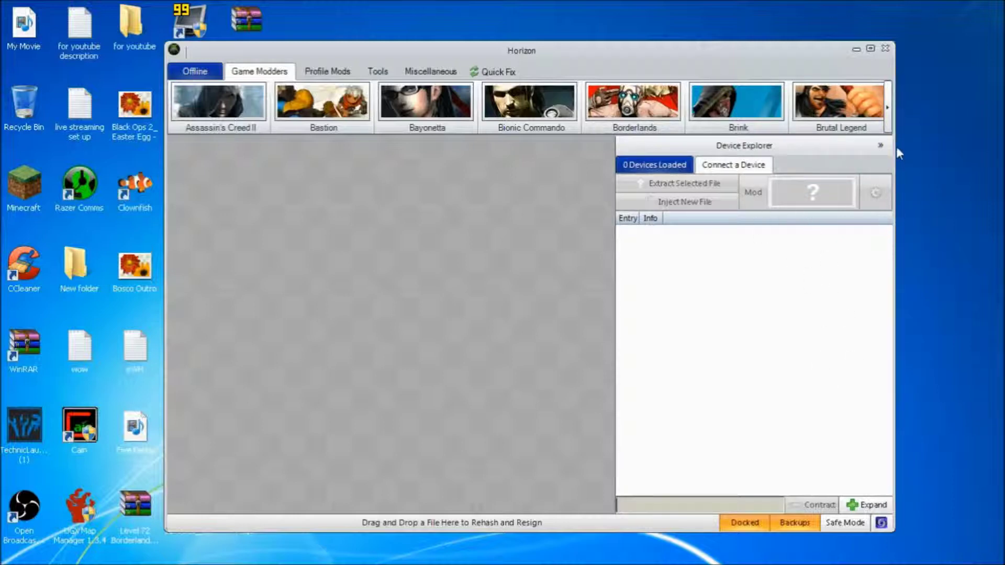
click(881, 148)
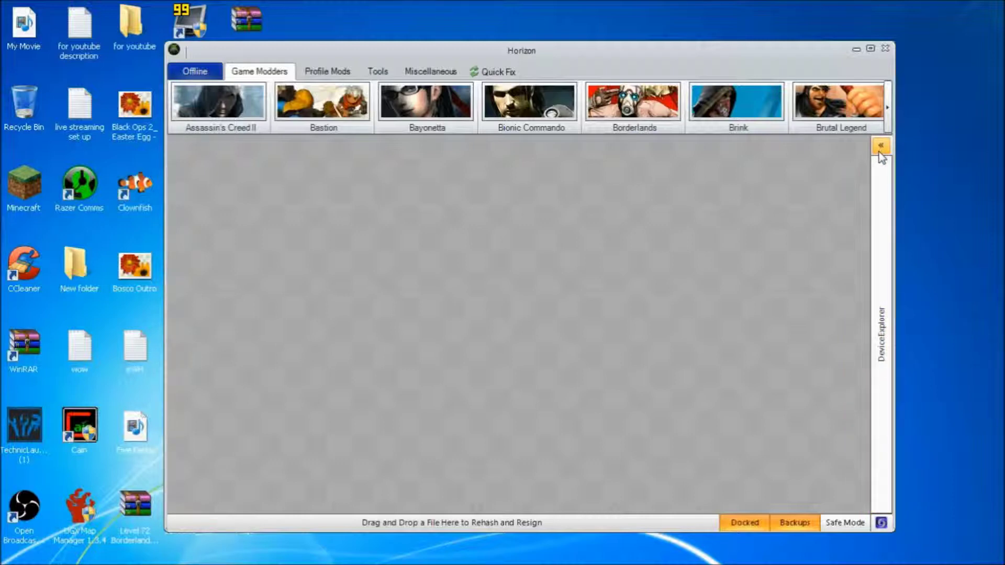
click(880, 151)
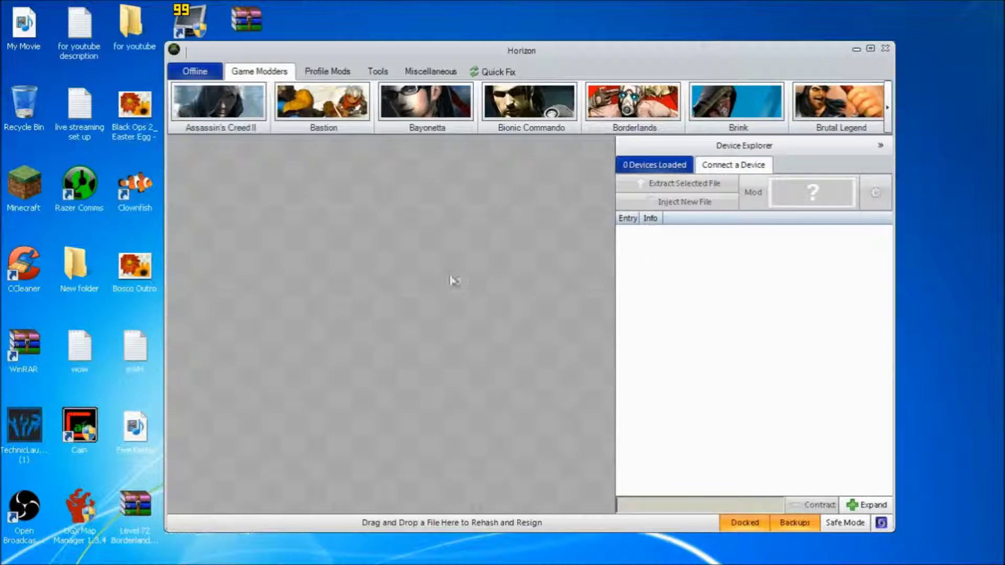
Try opening SaveGame.sav straight from the desktop and dismiss the can't-open warning.
click(855, 53)
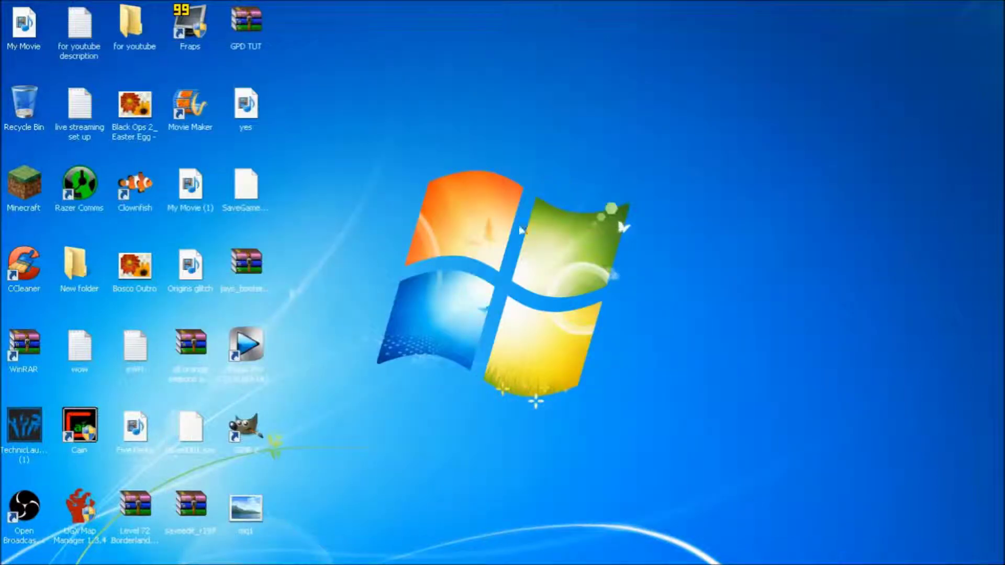
double_click(247, 190)
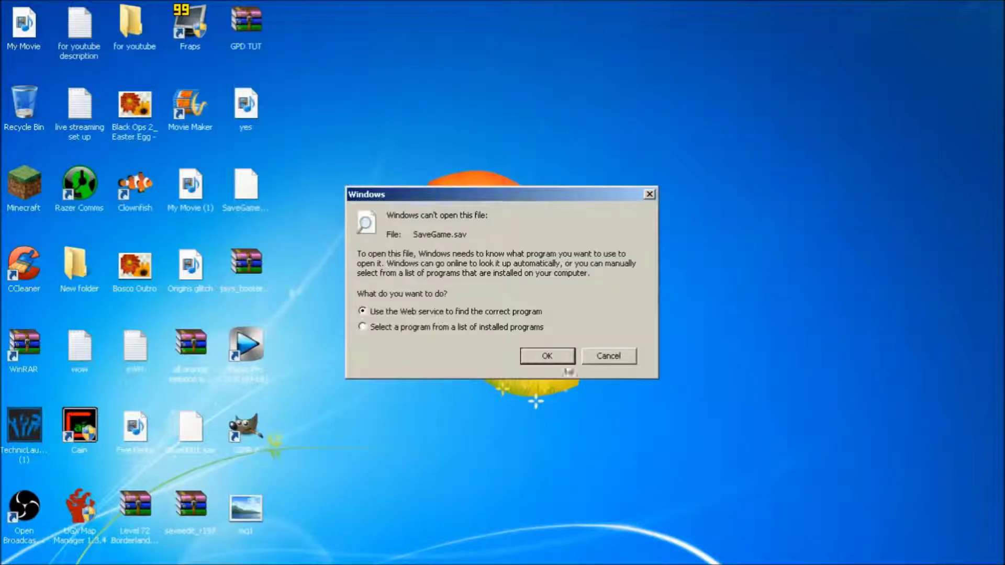
click(601, 360)
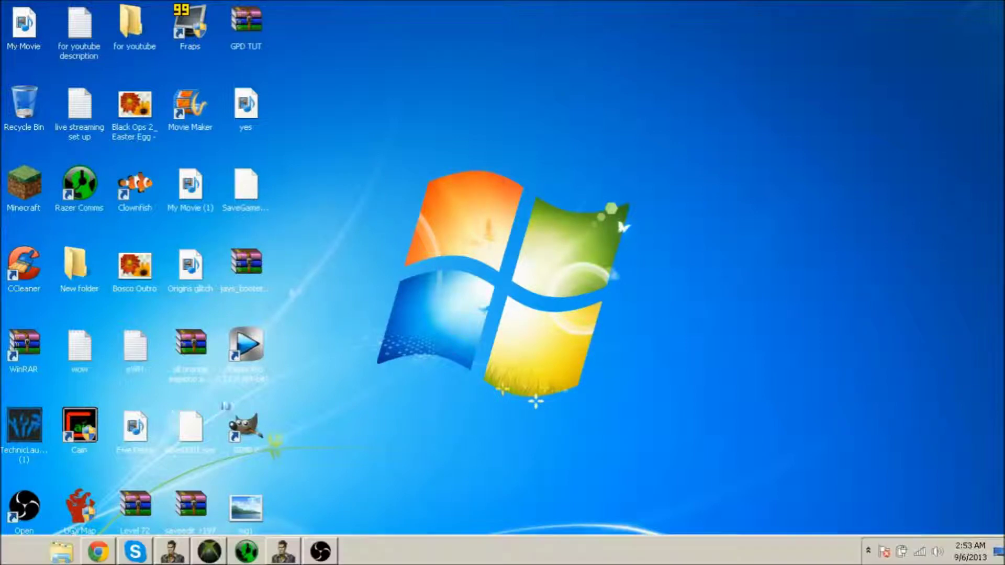
click(247, 195)
click(273, 346)
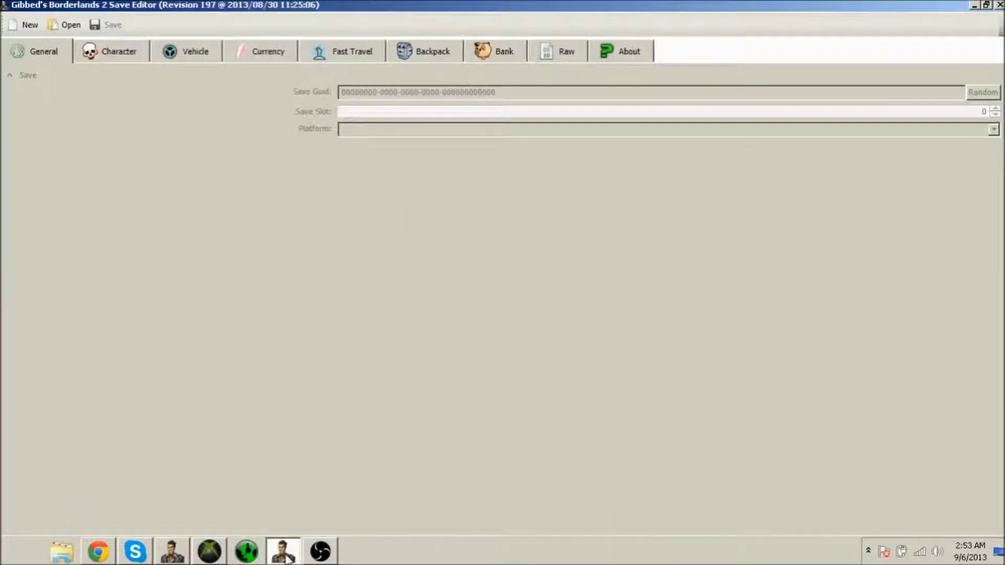
In the save editor, browse the Desktop for saves using the X360 file-type filter.
click(283, 552)
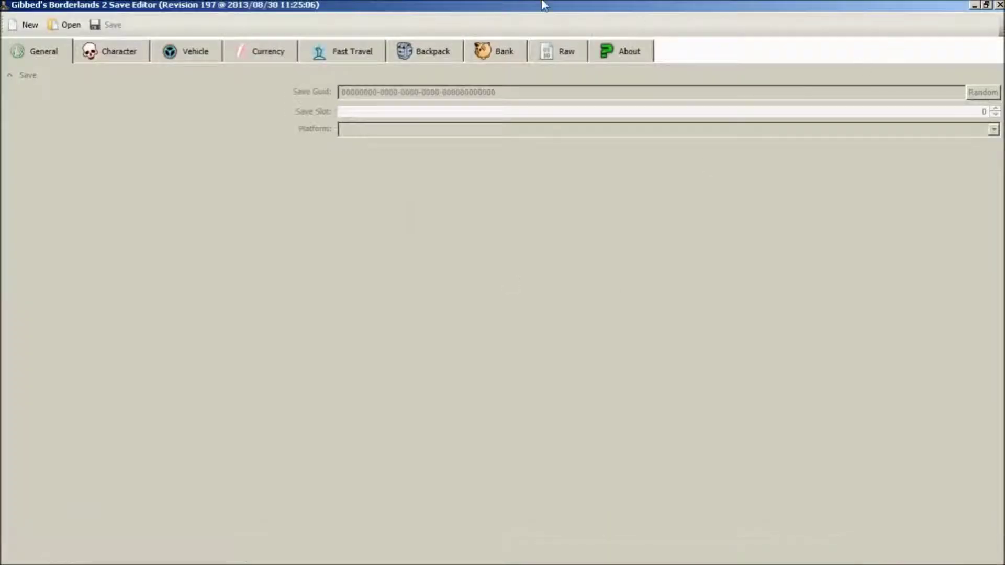
click(65, 33)
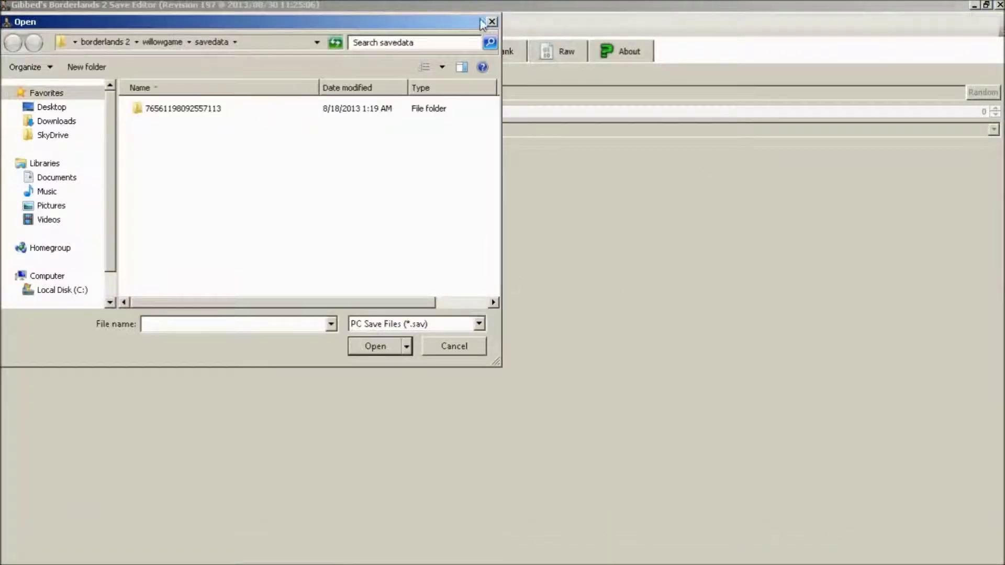
click(491, 22)
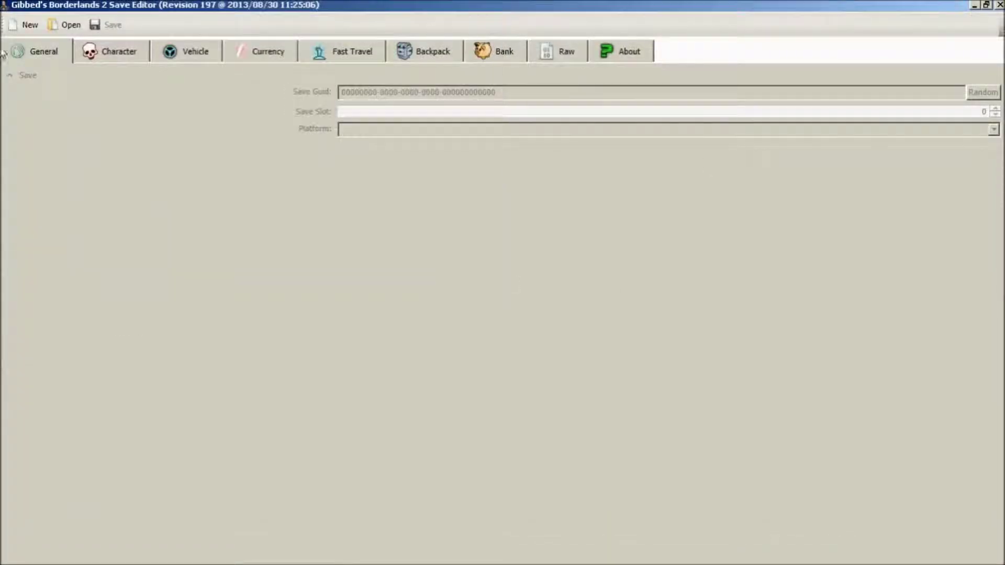
click(73, 26)
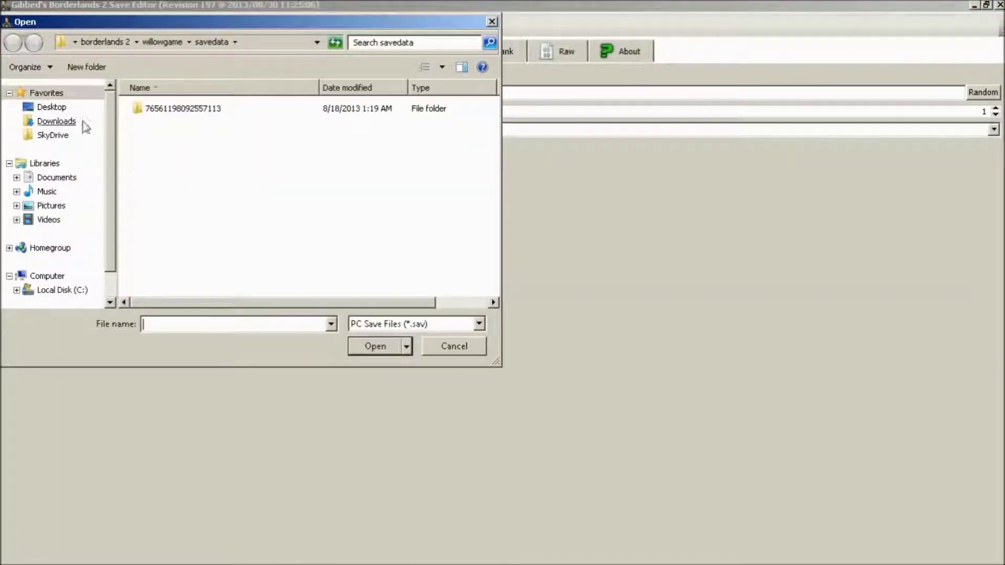
click(51, 107)
click(429, 323)
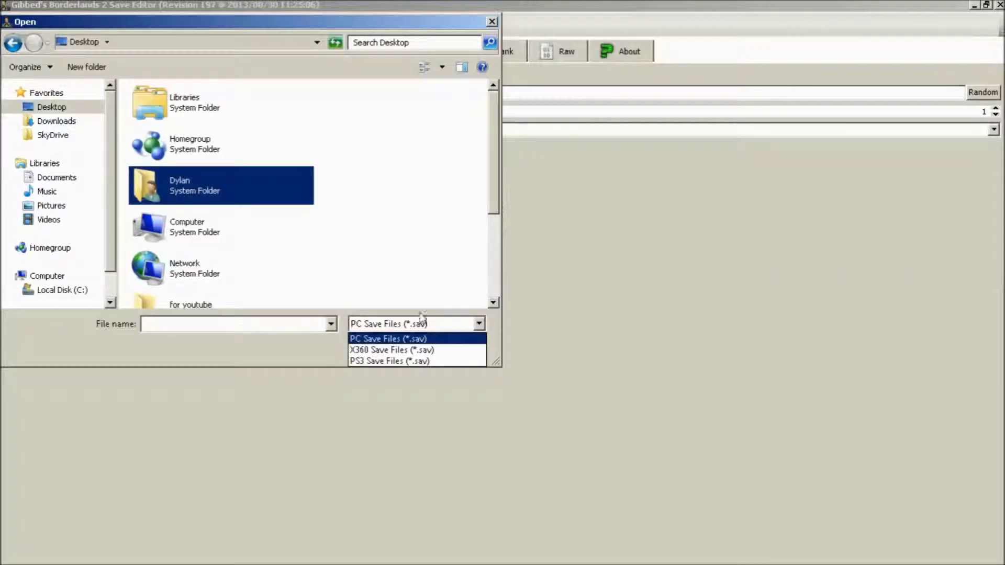
click(415, 349)
drag(495, 191, 494, 278)
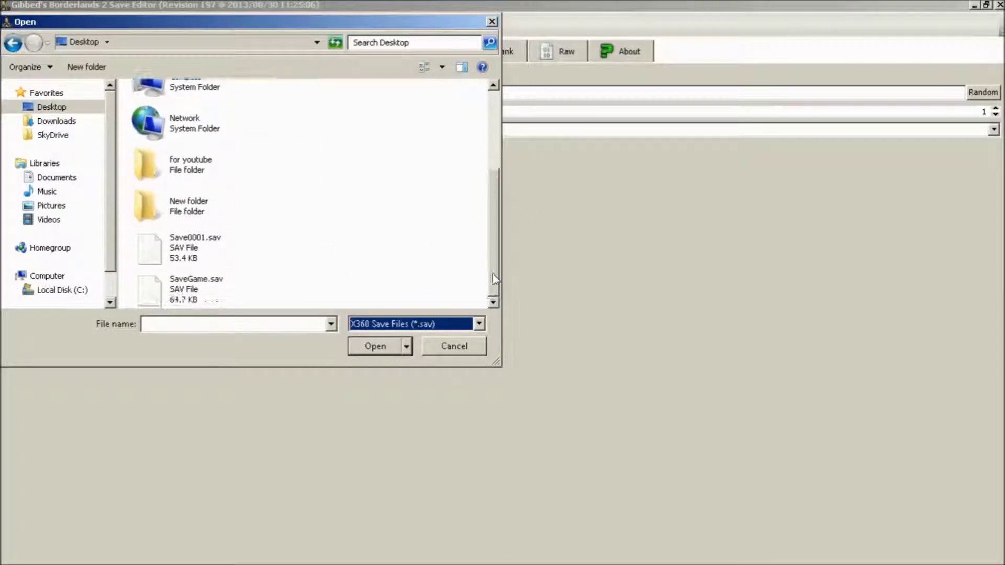
Try the PS3 and PC save types, then open a save from the player's savedata folder.
click(368, 329)
click(392, 360)
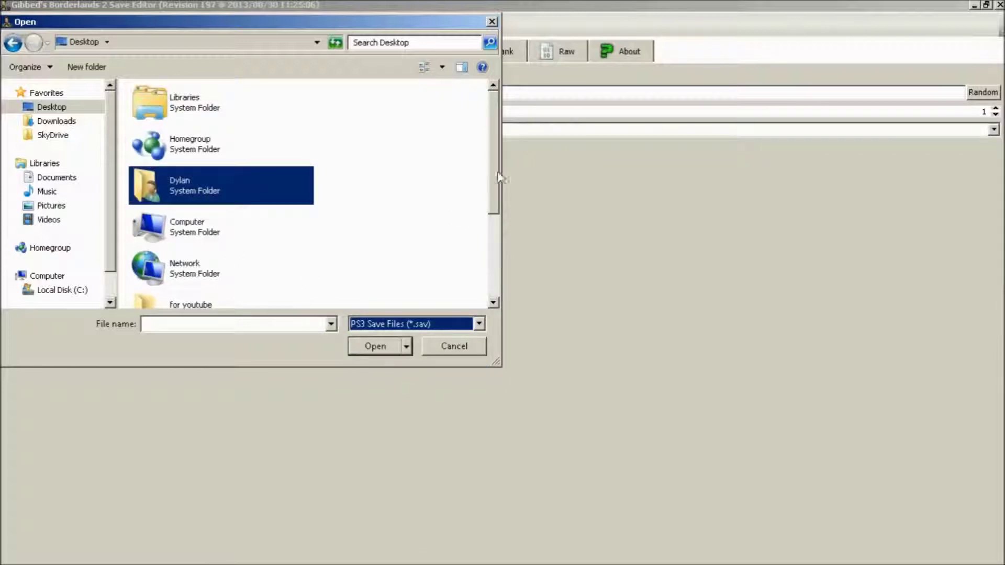
scroll(339, 271, down, 3)
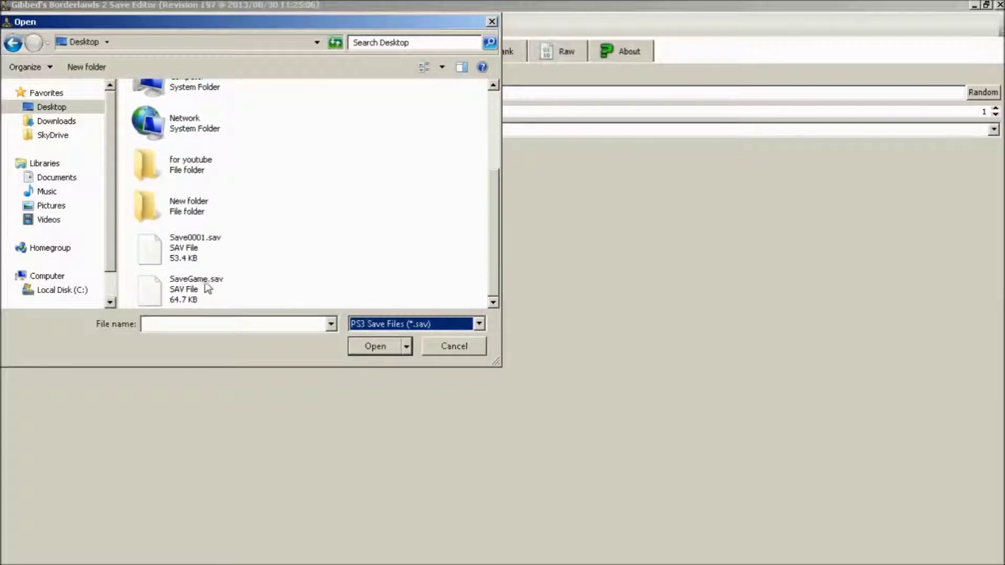
click(442, 328)
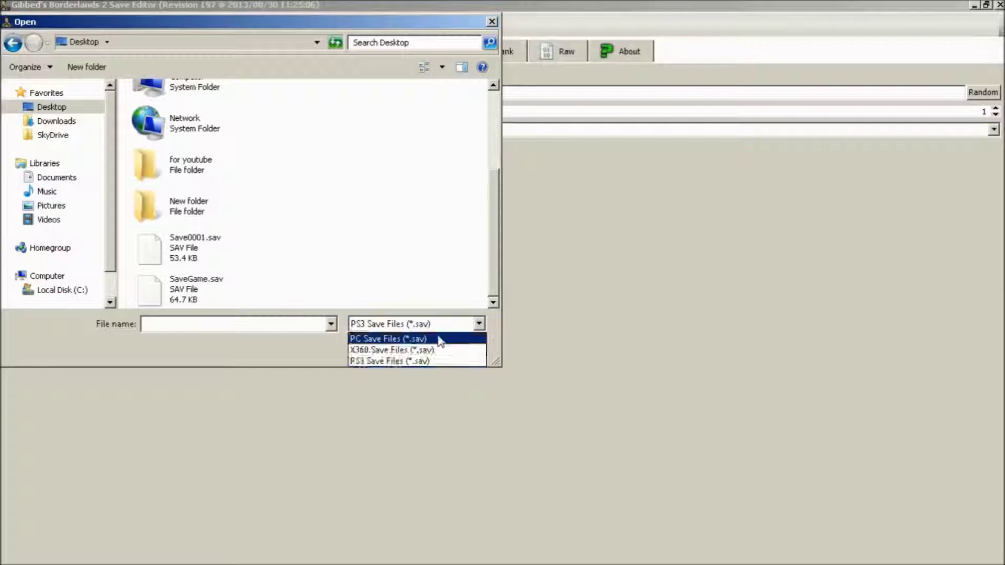
click(442, 339)
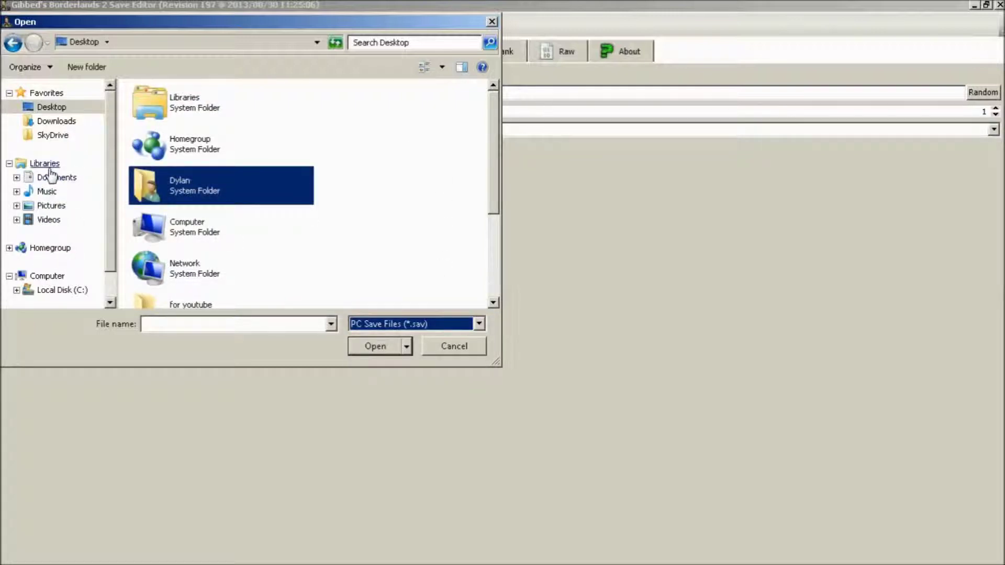
click(491, 23)
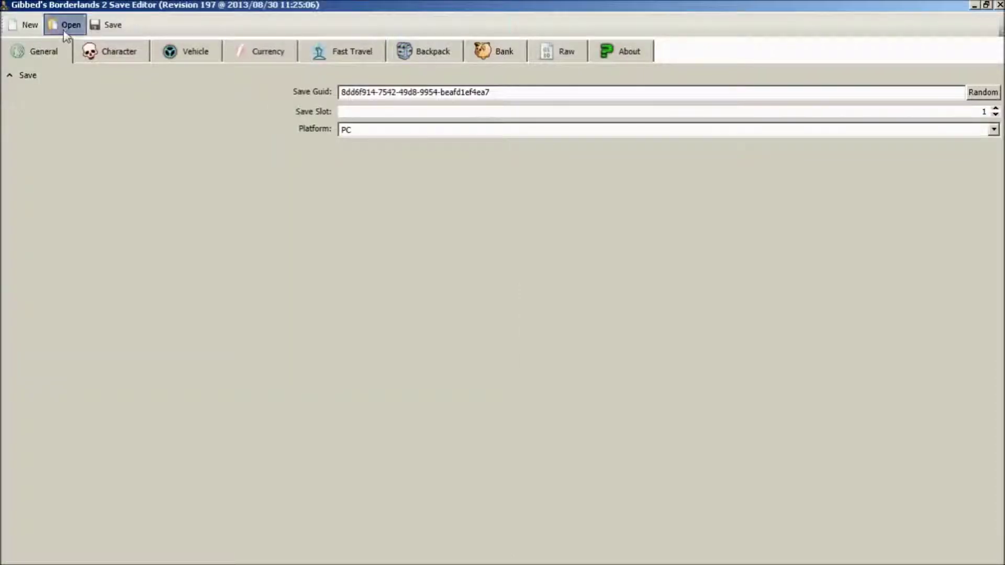
click(68, 23)
double_click(339, 108)
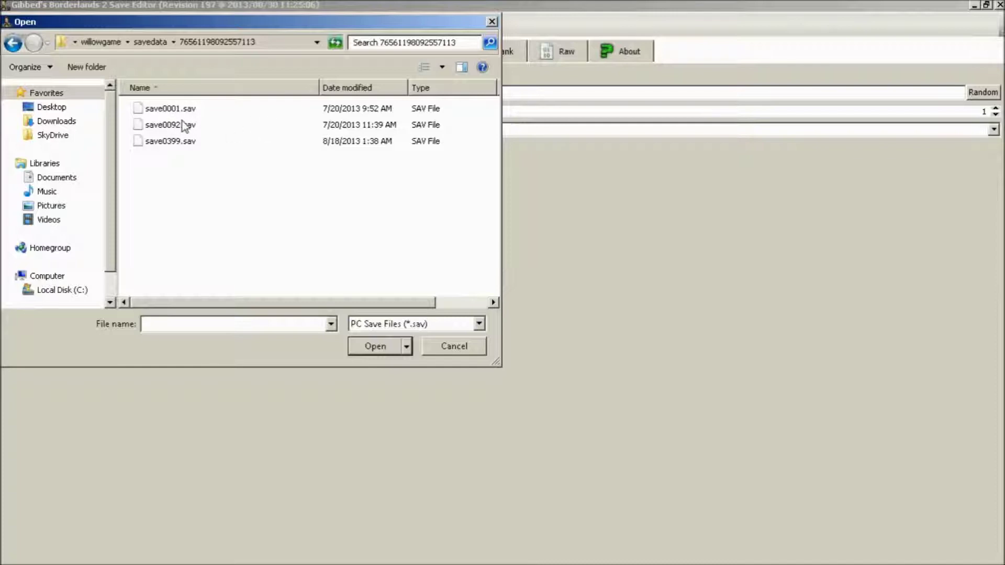
click(491, 21)
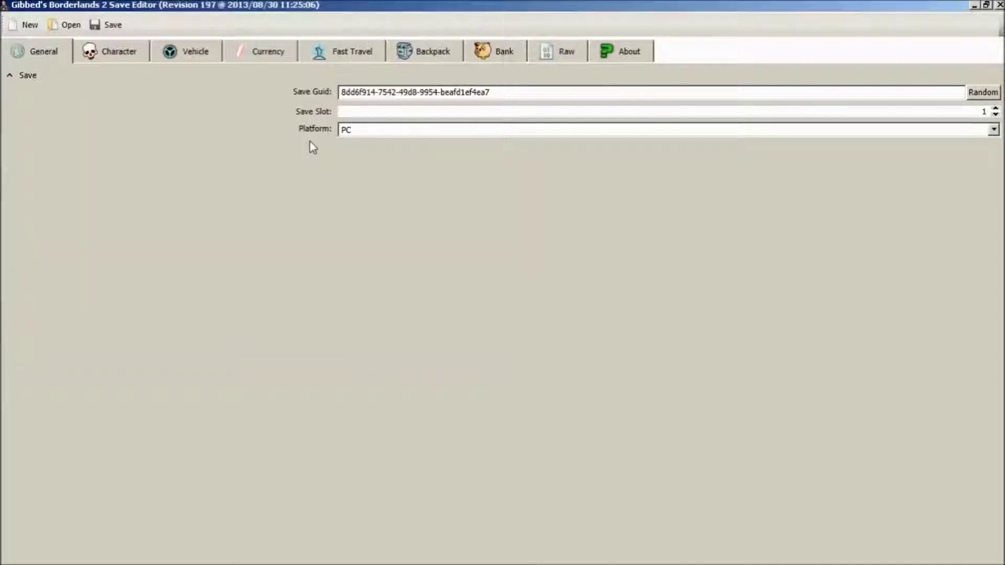
Set Zero's Experience Level to 72, sync experience points, and check the Head options unchanged.
click(119, 52)
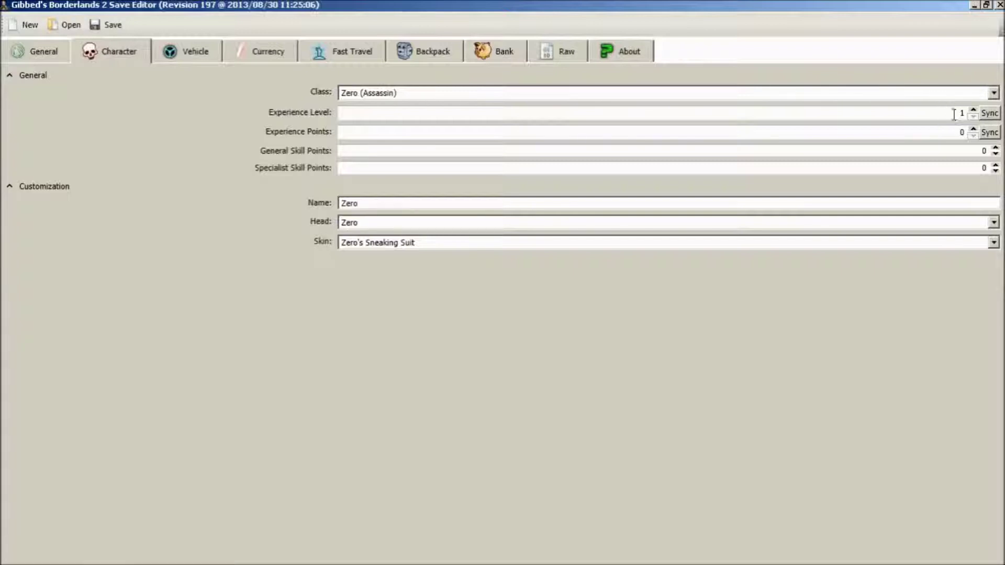
click(972, 118)
text(72)
click(989, 132)
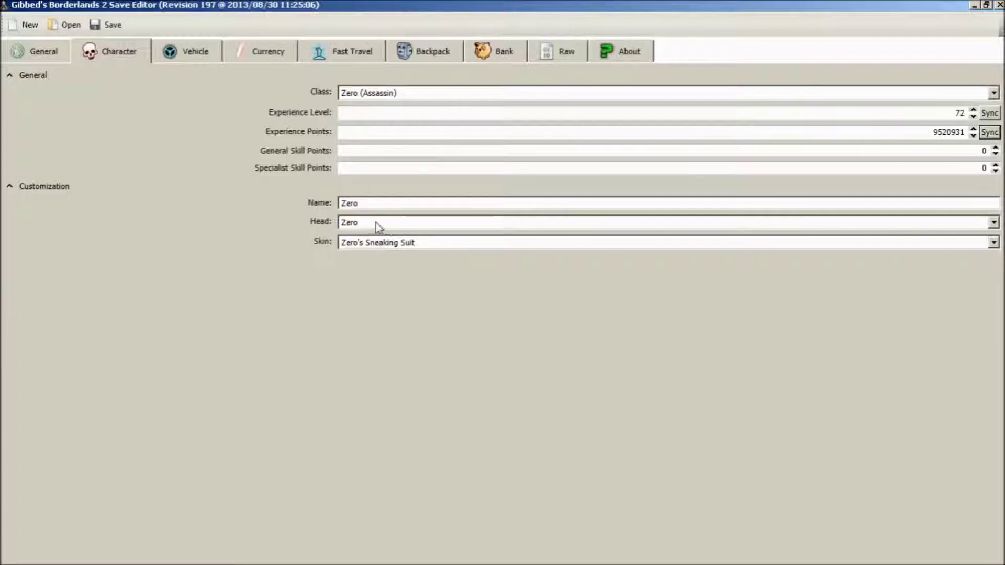
click(377, 228)
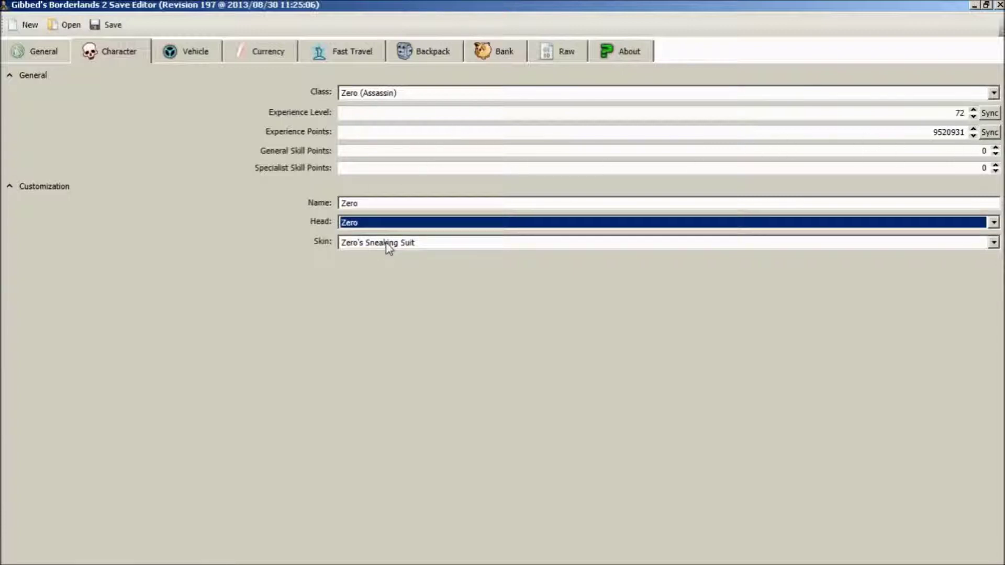
click(387, 244)
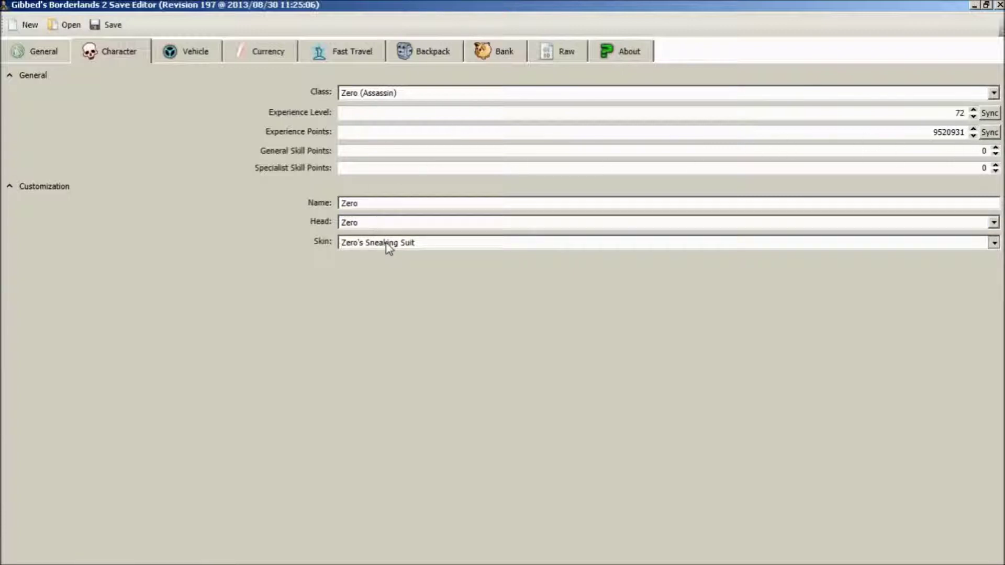
click(421, 53)
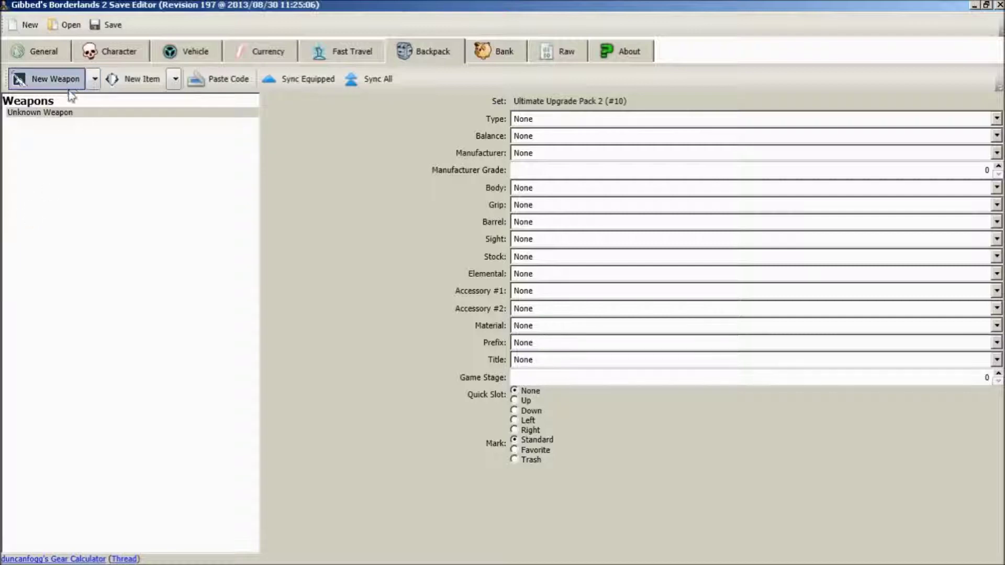
Cycle the weapon type past Dahl and Torgue to WT_Jakobs_AssaultRifle.
click(600, 118)
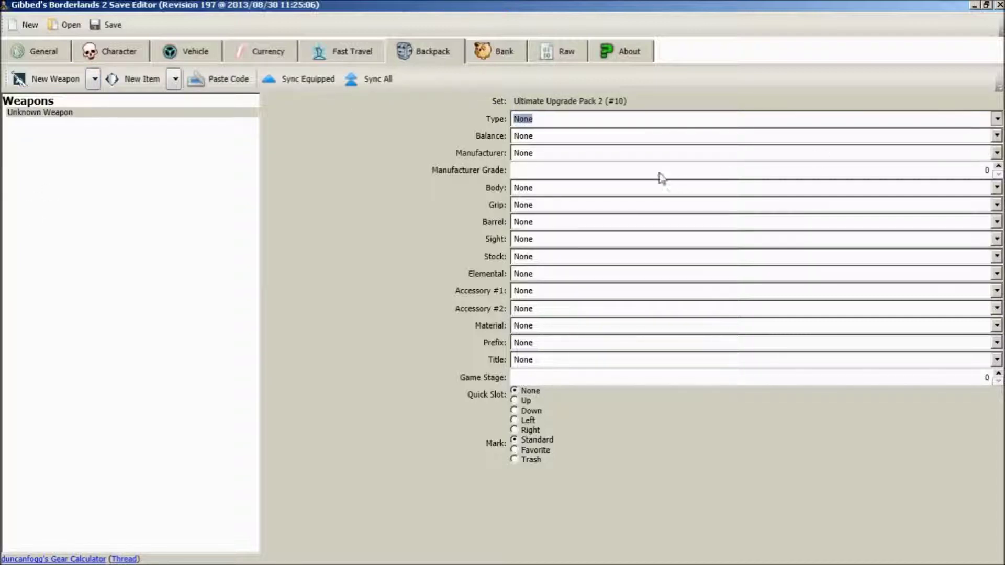
key(Down)
key(Tab)
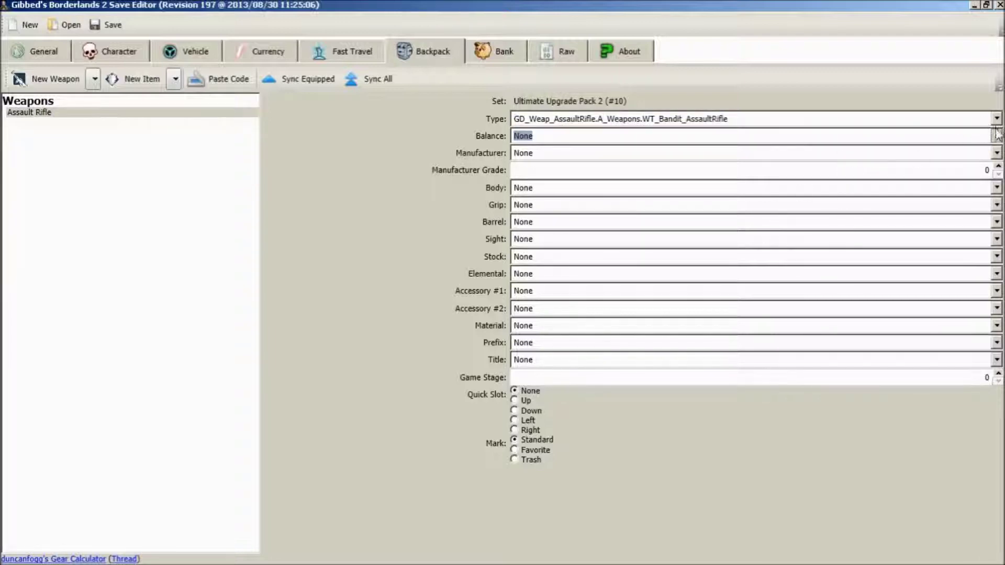
key(shift+Tab)
key(Down)
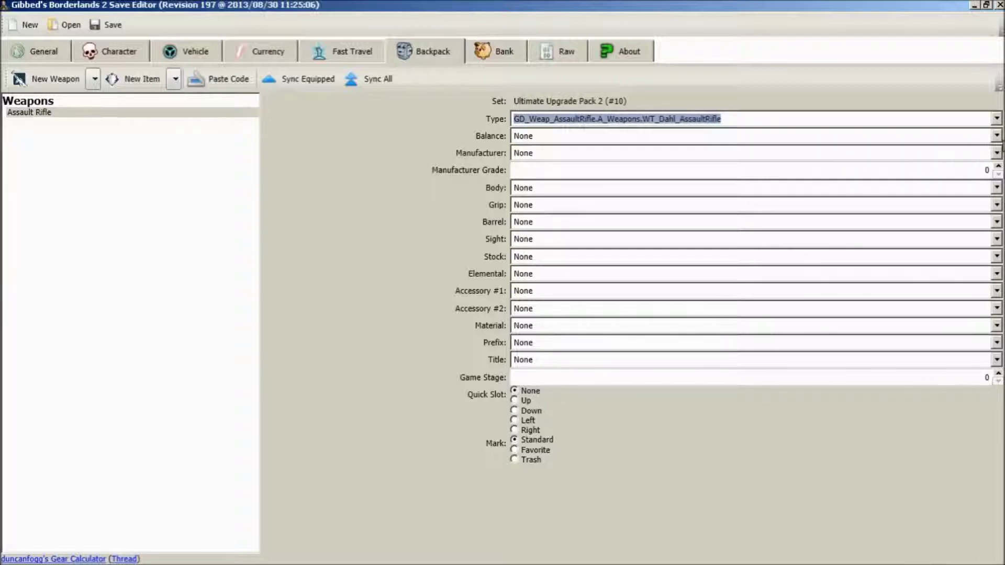
key(Tab)
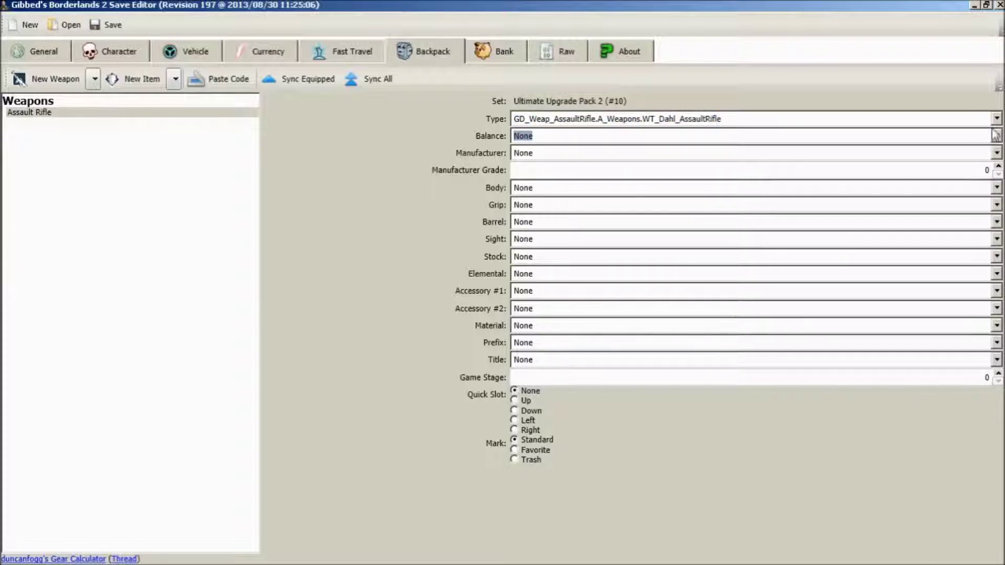
key(shift+Tab)
key(Down)
key(Down)
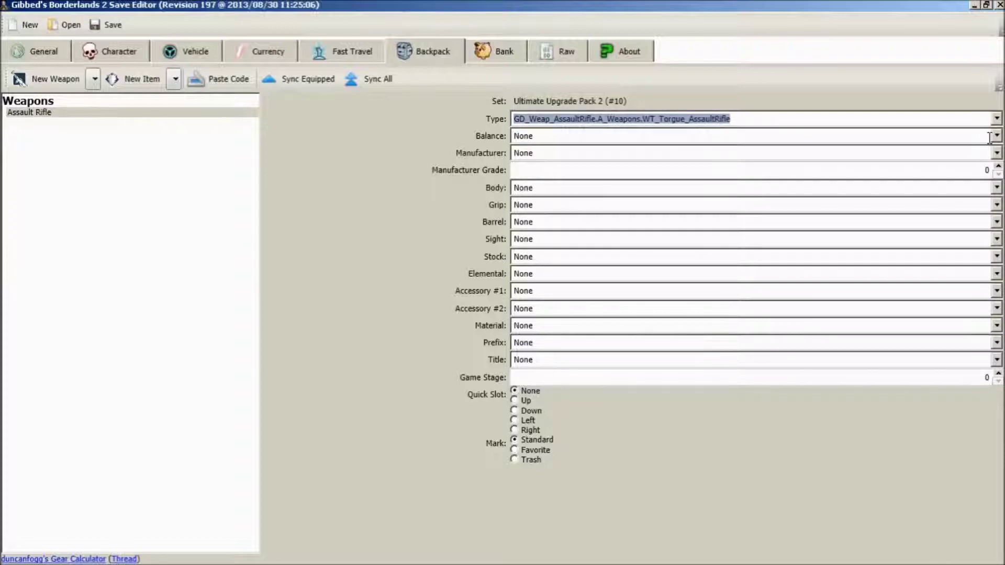
key(Tab)
key(shift+Tab)
key(Up)
key(Tab)
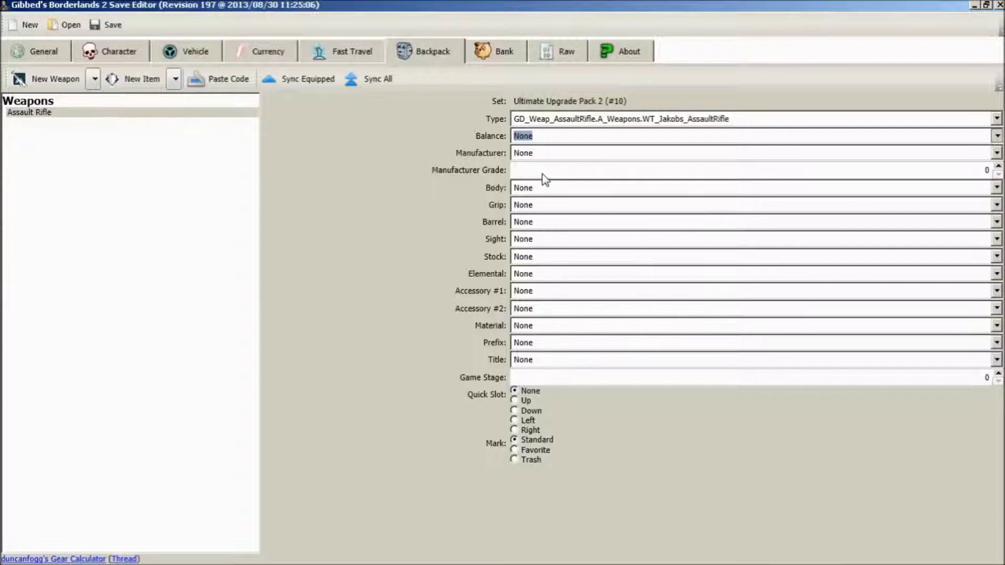
Set the balance to AR_Jakobs_6_Bekah and the manufacturer to Jakobs.
key(Down)
key(Tab)
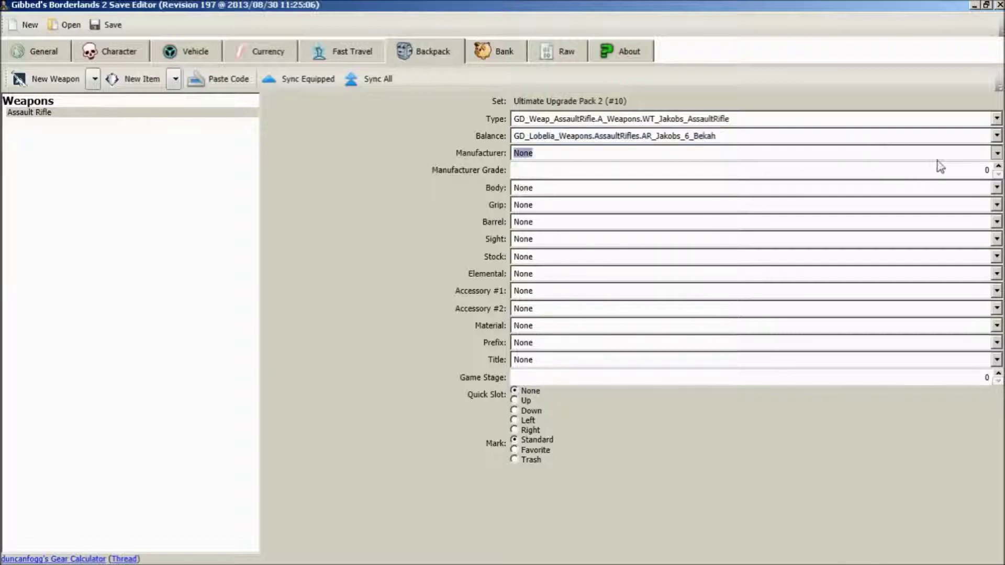
key(Down)
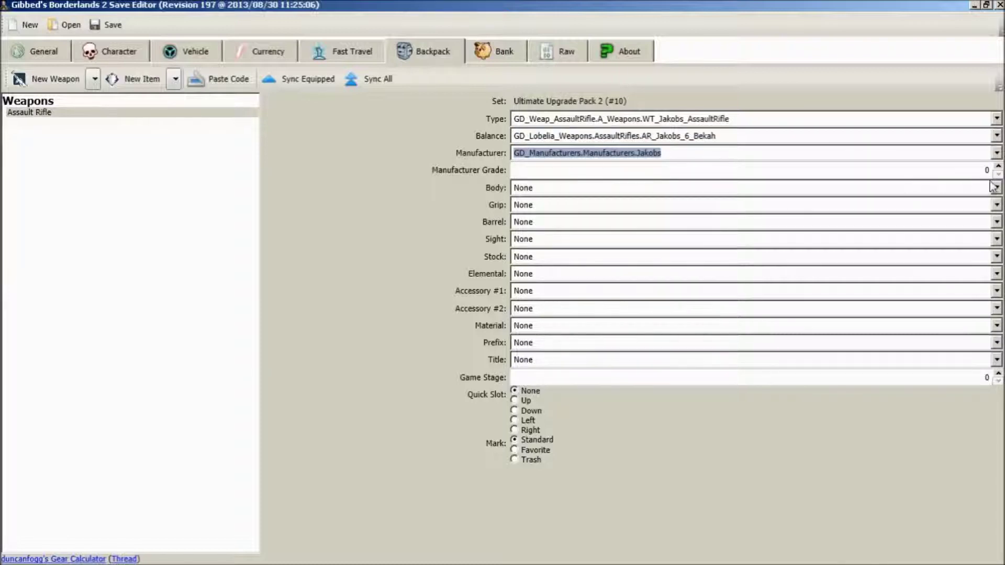
click(987, 171)
text(80)
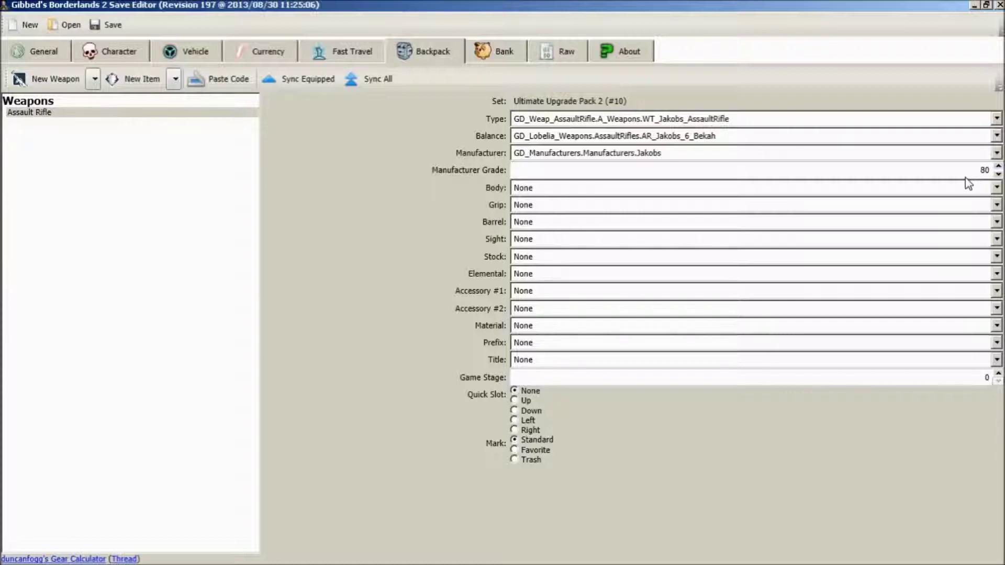
Set body AR_Body_Jakobs_6_Bekah, grip AR_Grip_Jakobs, barrel AR_Barrel_Bandit_Bekah and sight AR_Sight_Jakobs.
click(996, 188)
key(Down)
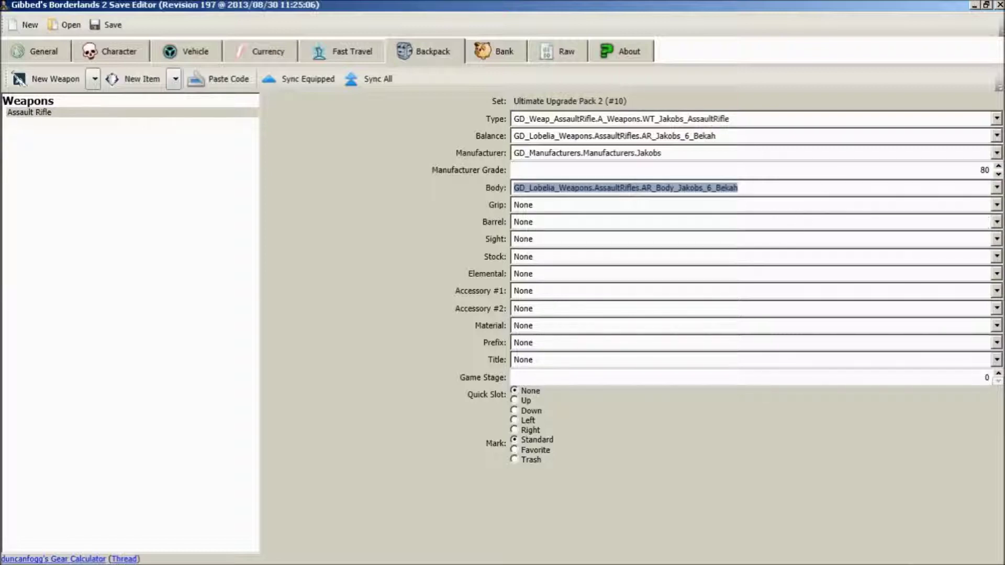
key(Tab)
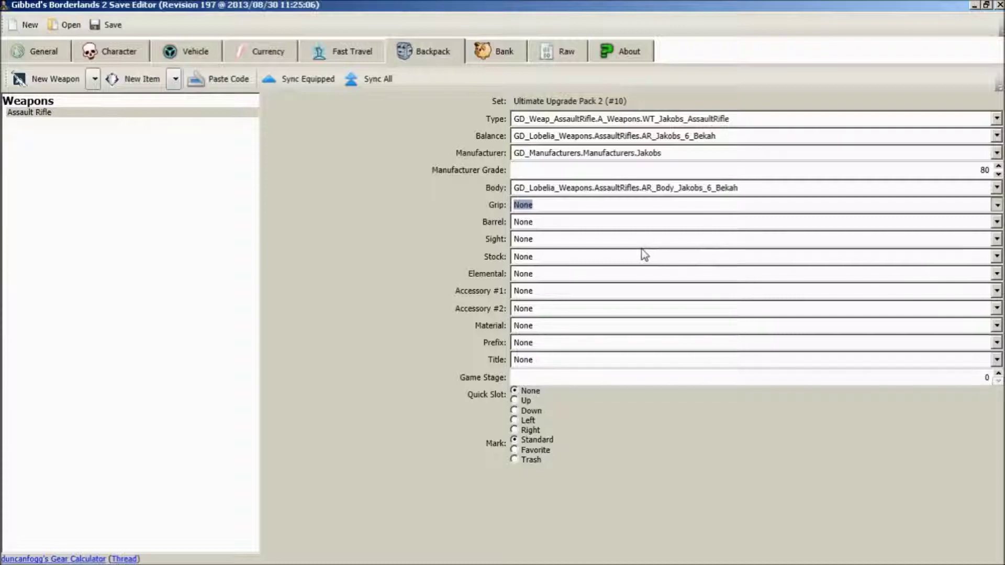
key(Down)
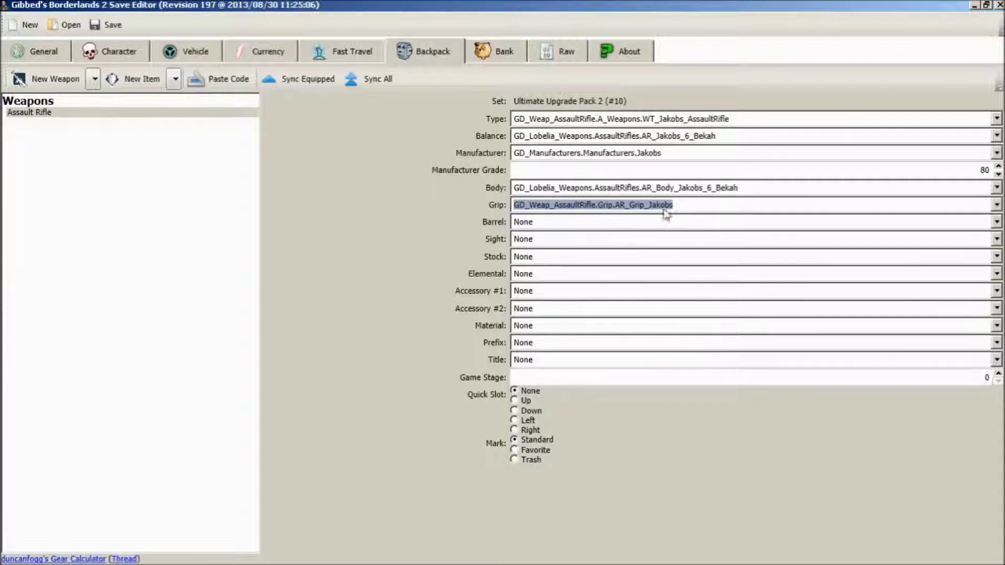
key(Tab)
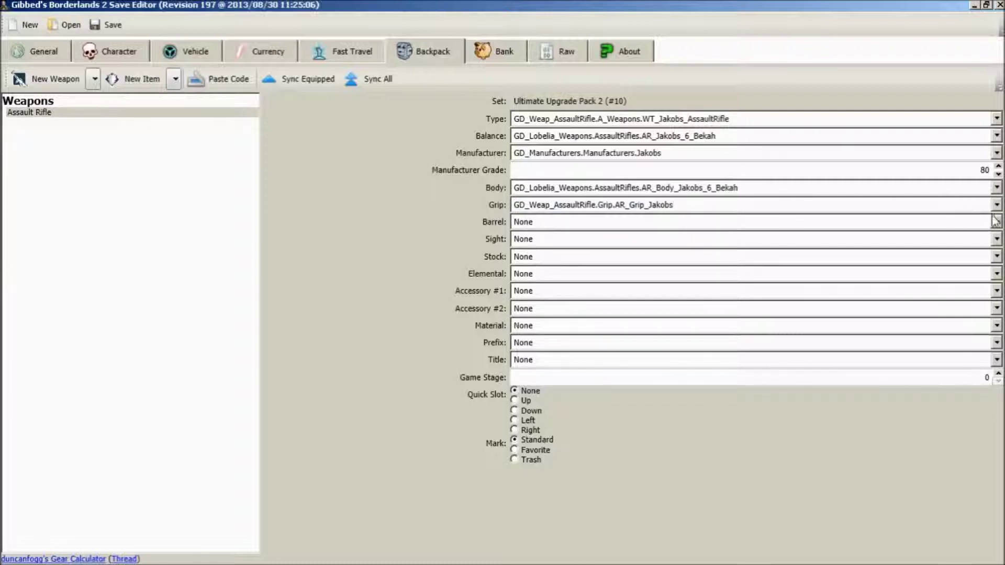
key(Down)
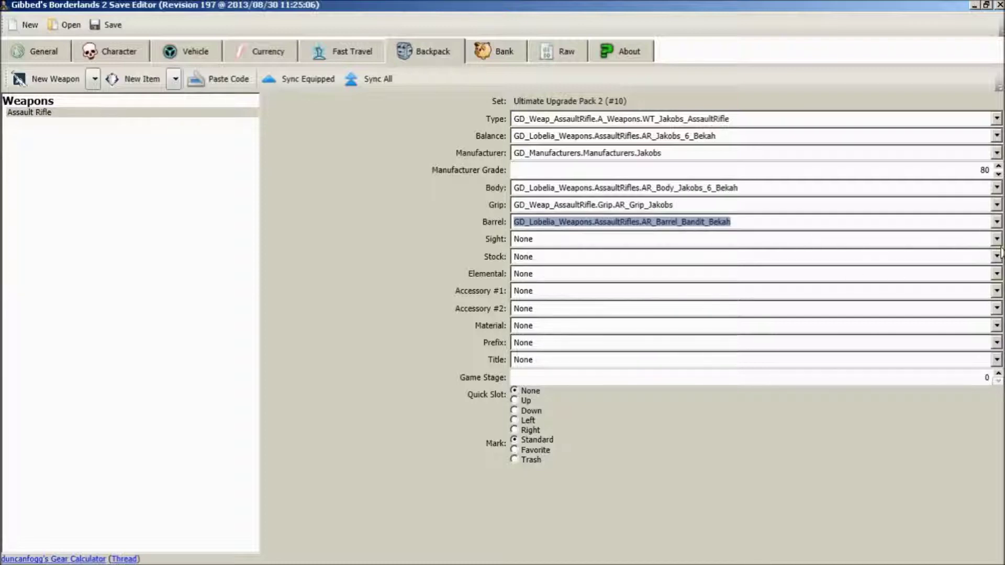
key(Tab)
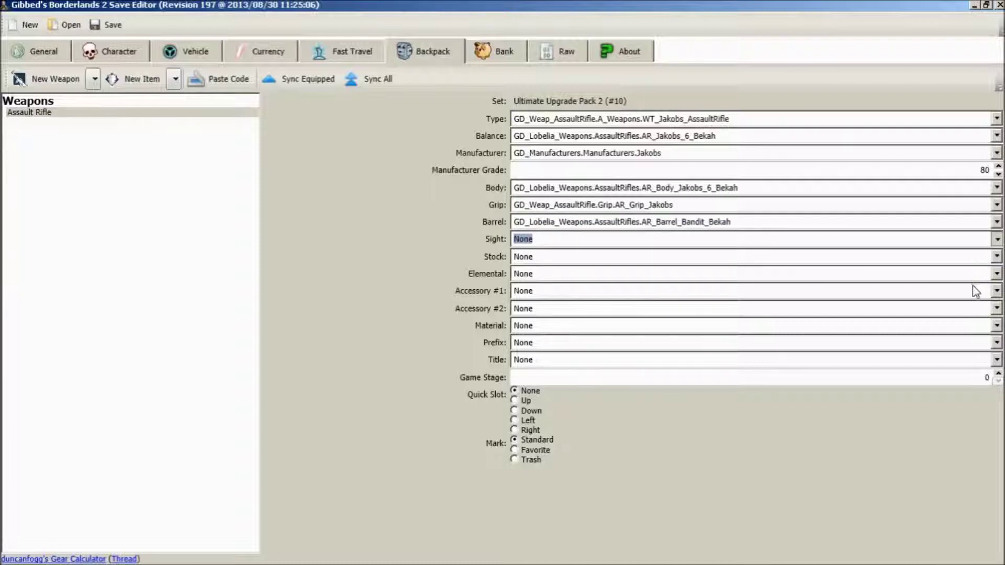
key(Down)
key(Tab)
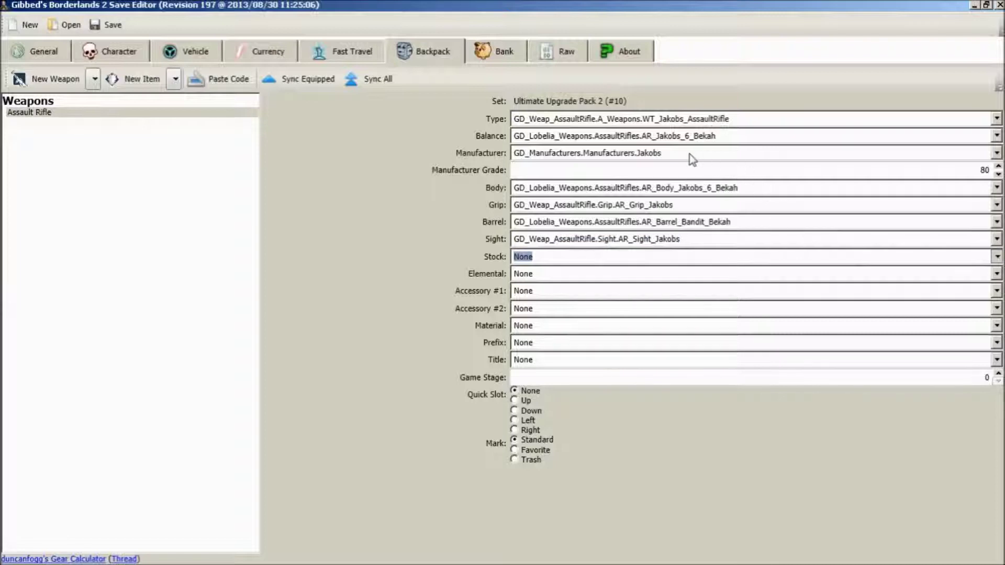
Change the manufacturer value from Jakobs to Tediore.
click(670, 154)
click(670, 154)
click(658, 153)
click(674, 153)
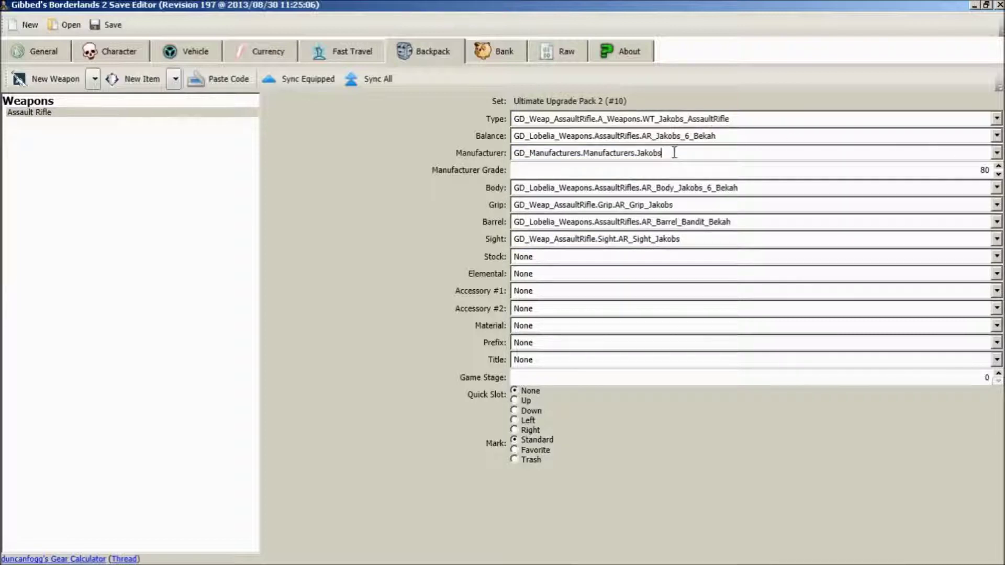
key(BackSpace)
key(BackSpace)
key(BackSpace)
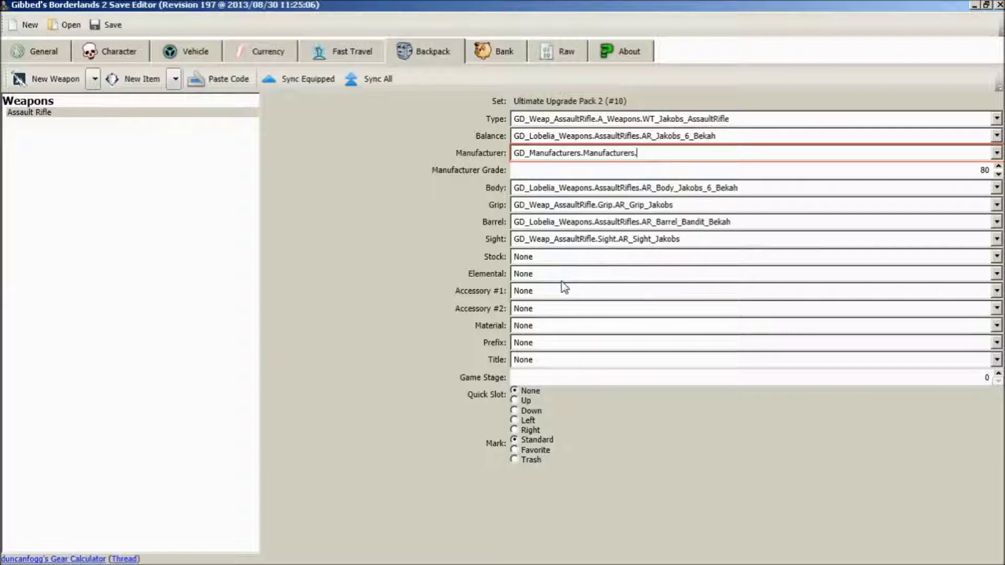
text(Tedio)
text(re)
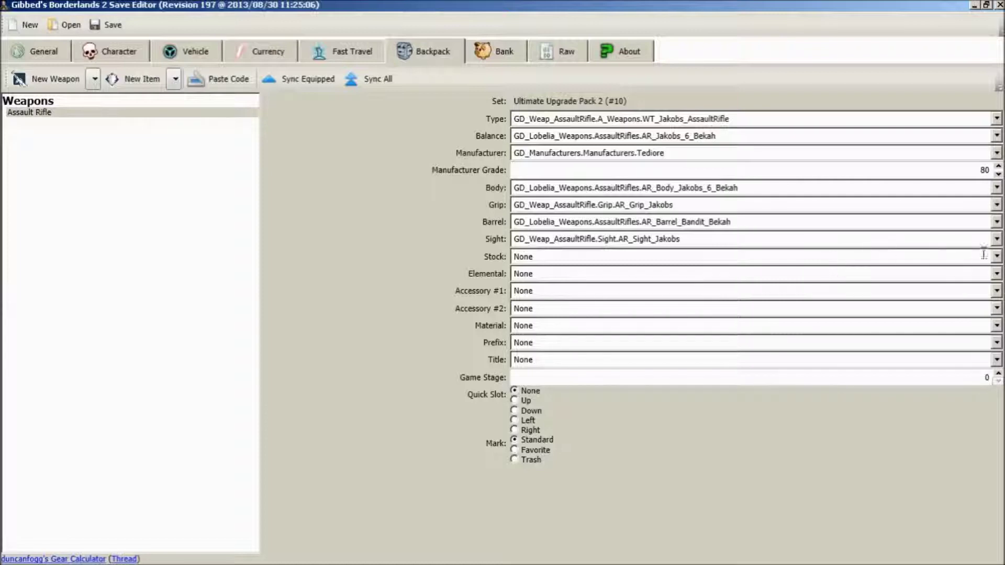
Set stock AR_Stock_Jakobs, Accessory #1 Bayonet_2 and material Mat_Jakobs_6_Bekah.
click(1000, 261)
key(Down)
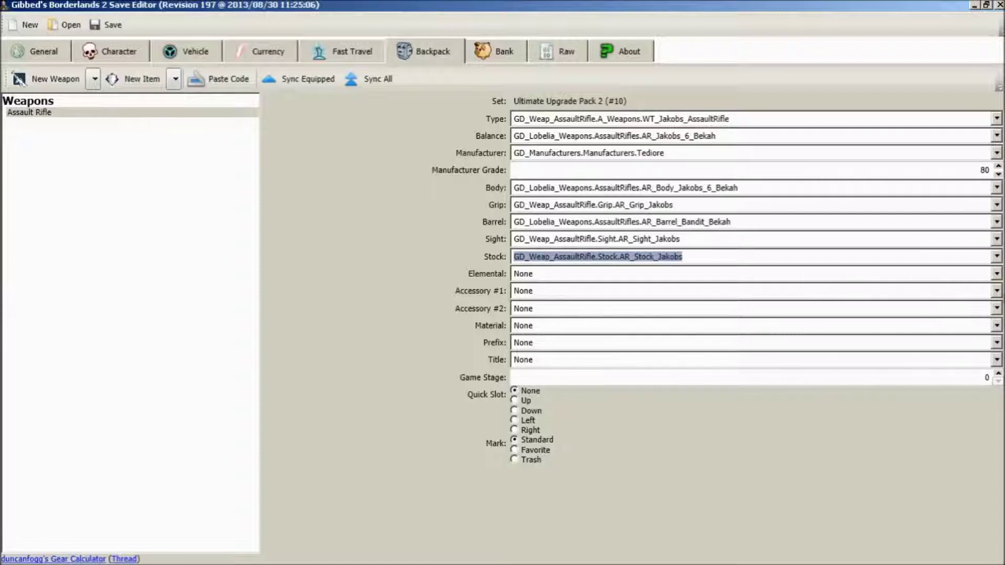
click(995, 292)
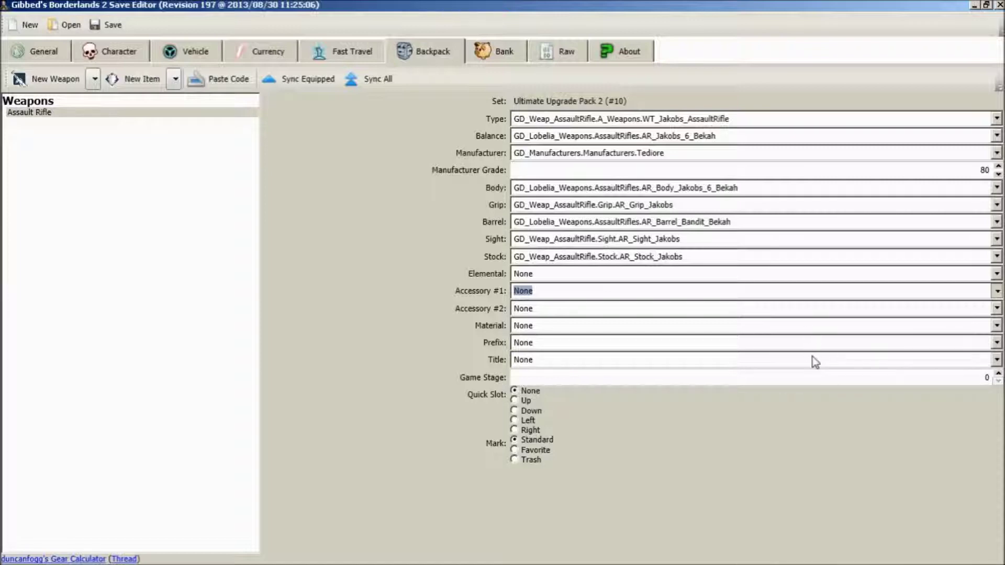
key(Down)
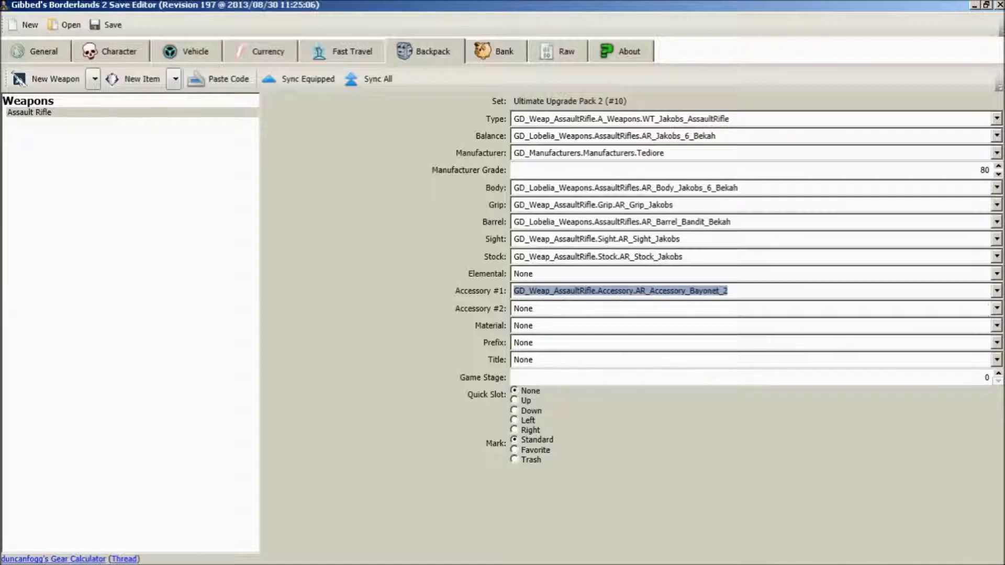
click(997, 308)
click(998, 328)
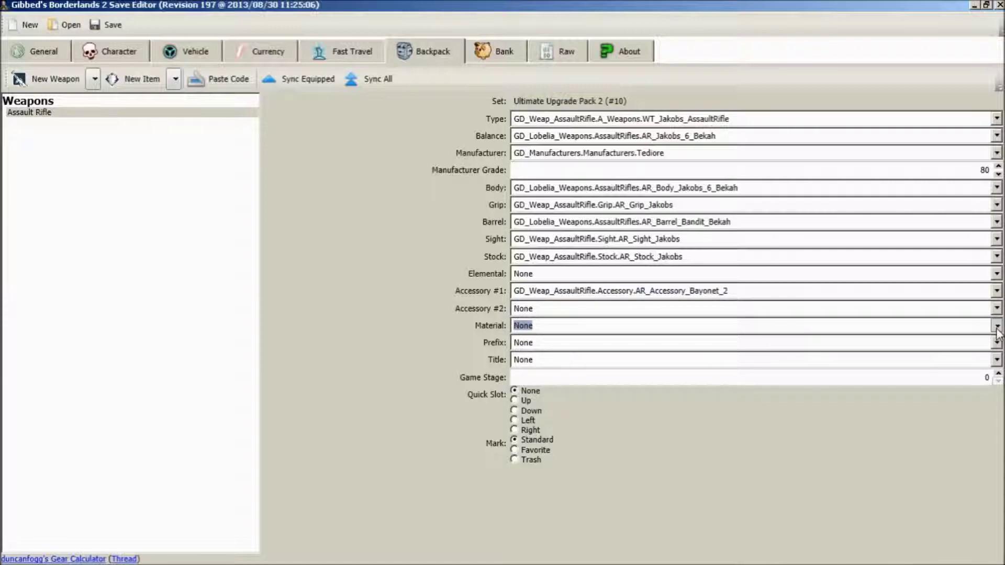
scroll(997, 335, down, 1)
click(997, 344)
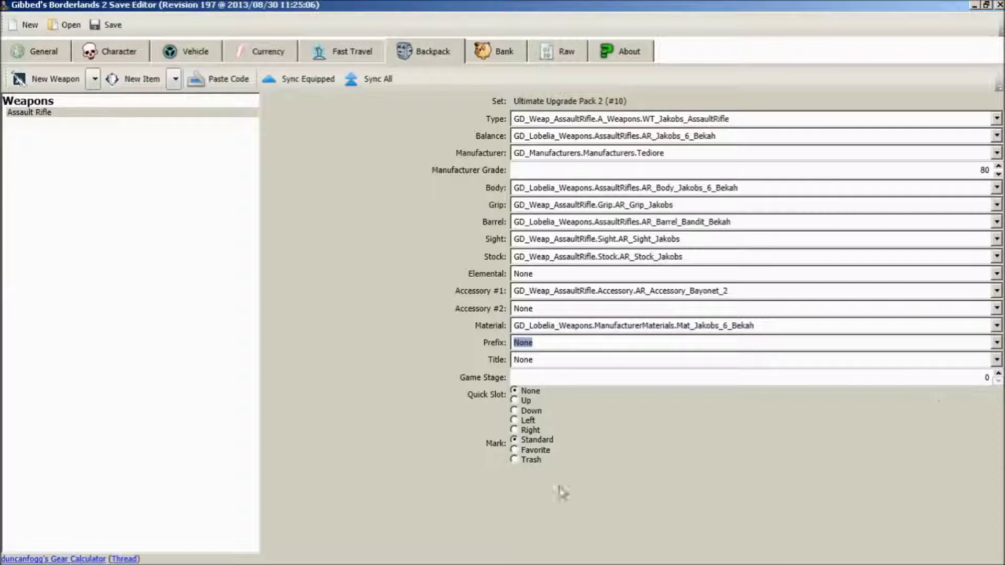
Assign the rifle to the Left quick slot, keeping its mark at Standard.
click(514, 420)
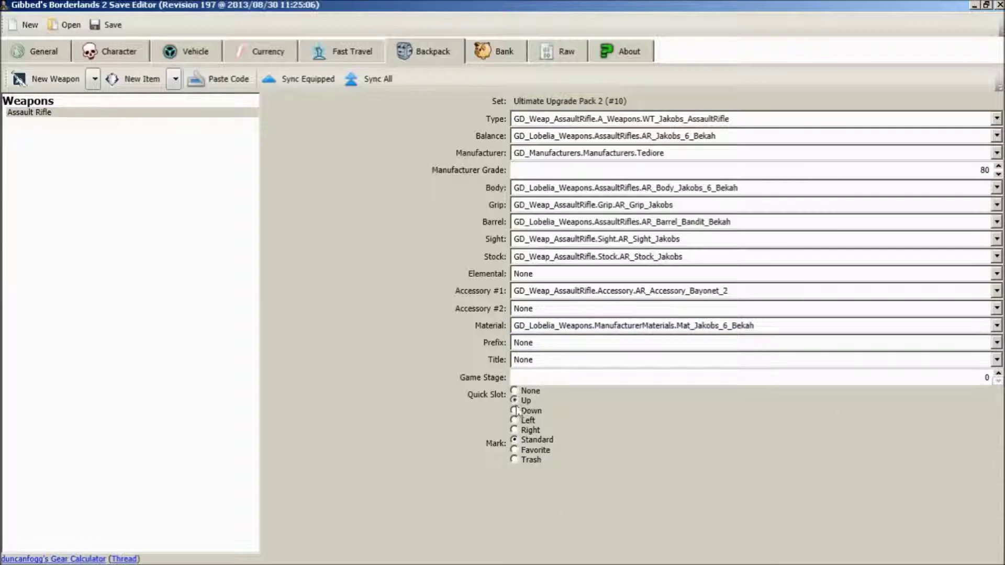
click(513, 459)
click(515, 440)
click(573, 360)
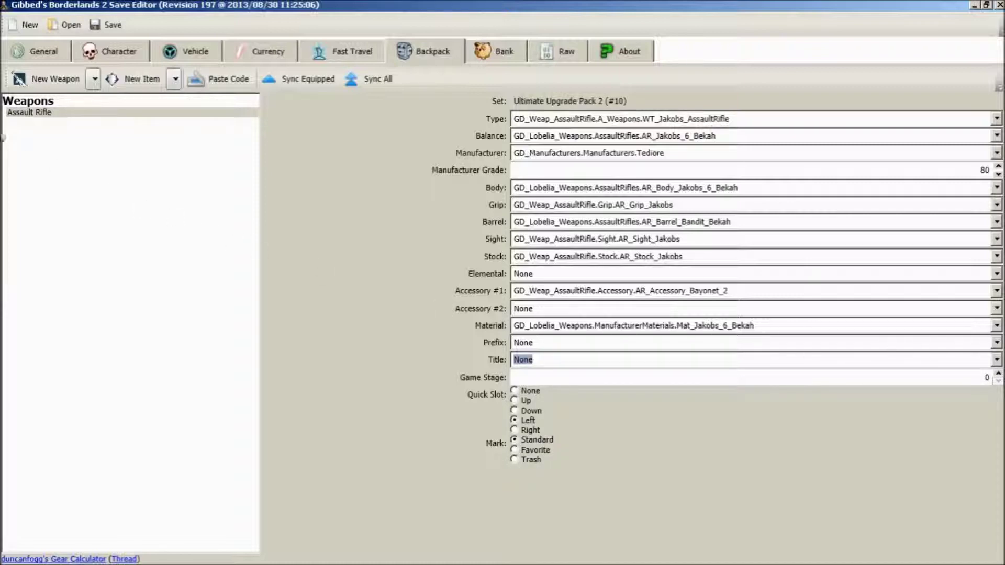
Start a Save As to the Desktop, then cancel it and return to the backpack.
click(105, 31)
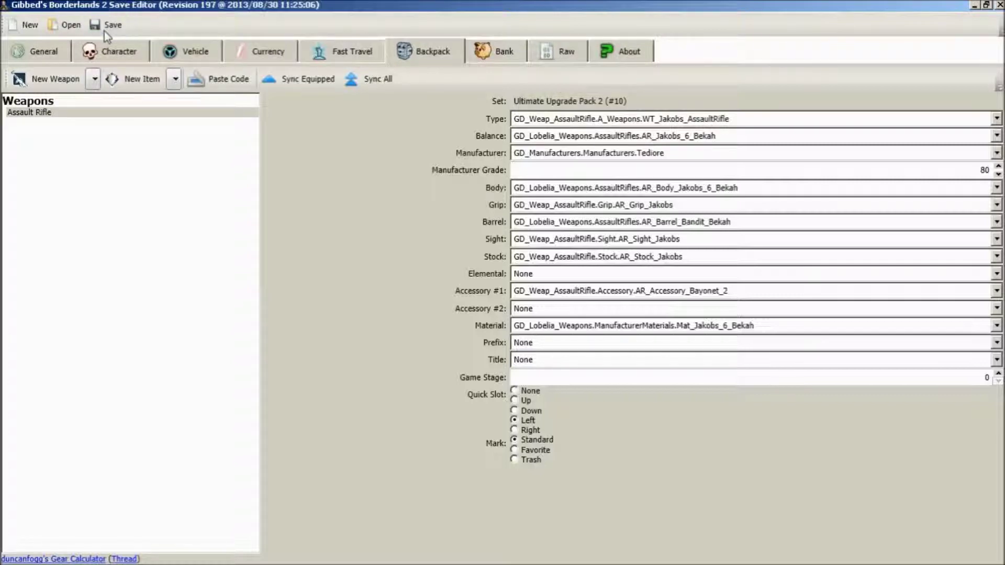
click(66, 111)
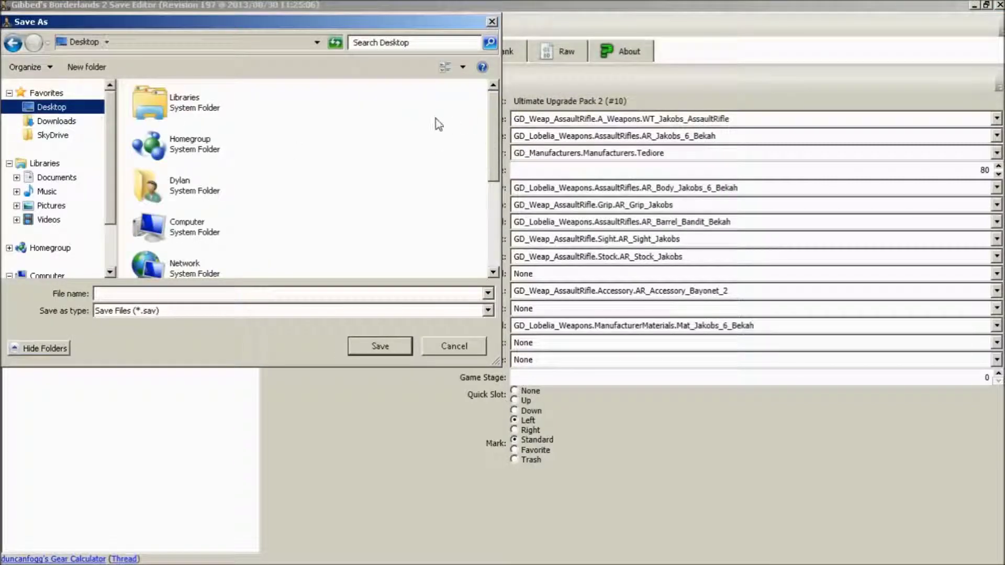
drag(491, 124, 491, 251)
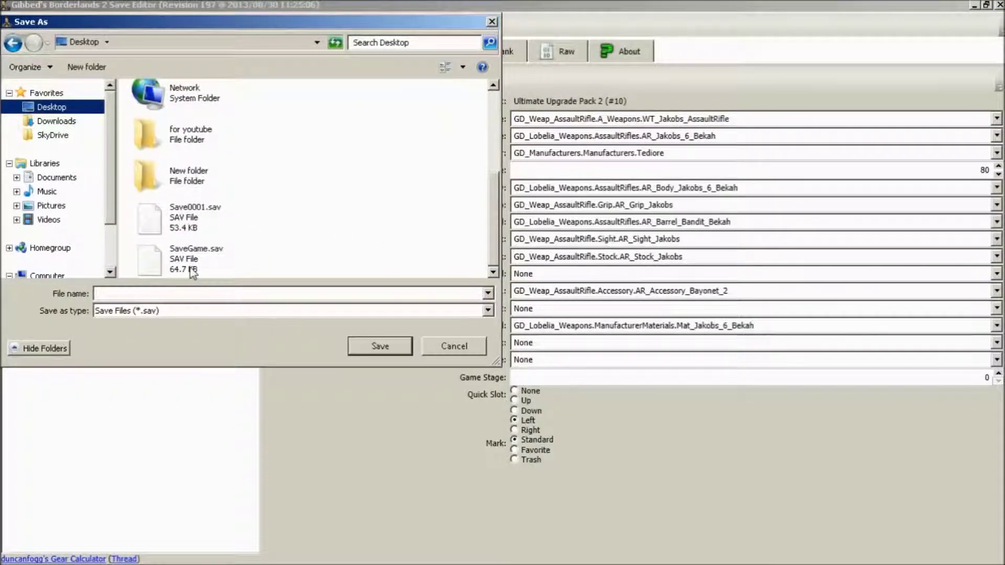
click(492, 22)
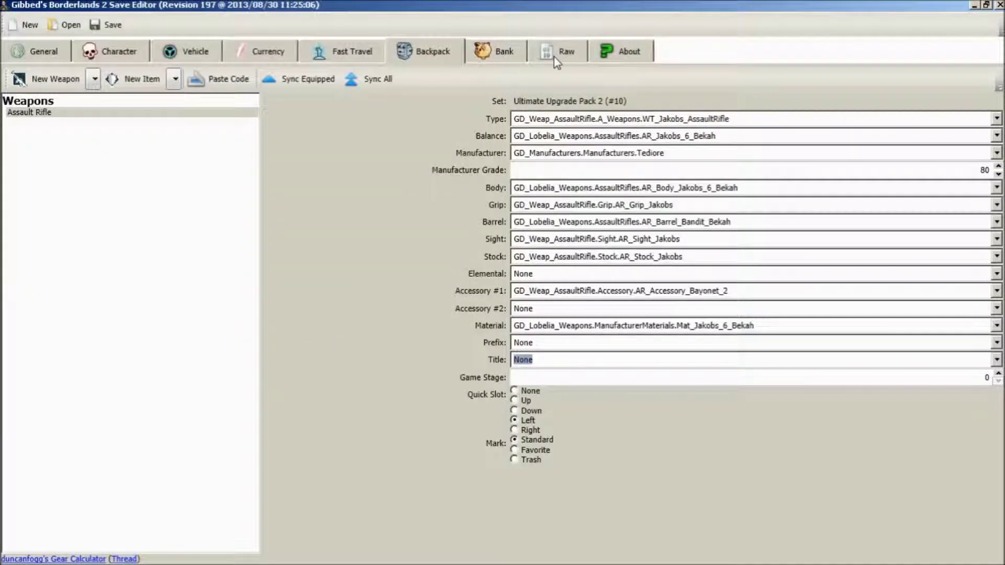
click(416, 59)
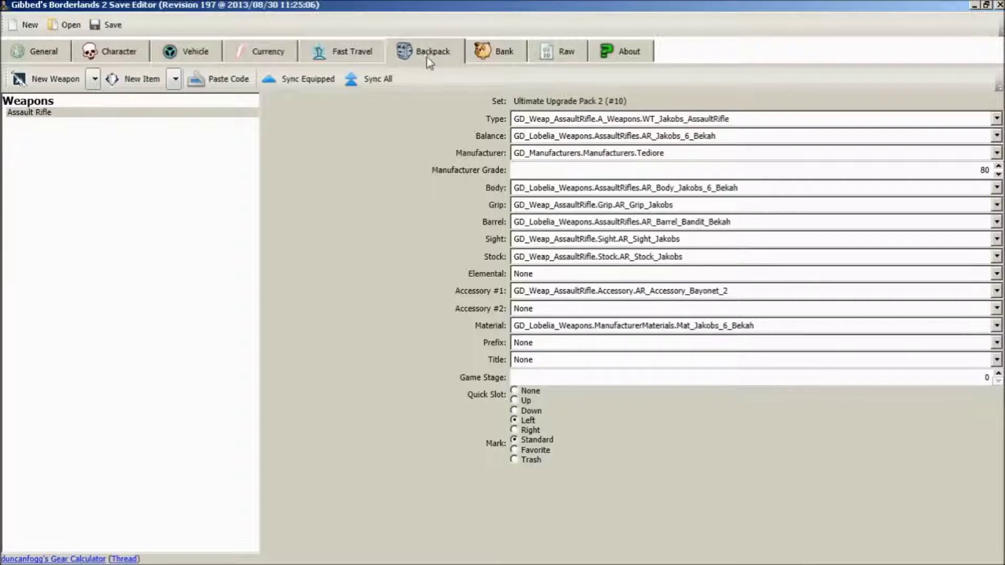
Add two blank Unknown Items to the backpack and focus the second one's Type field.
click(170, 82)
click(174, 79)
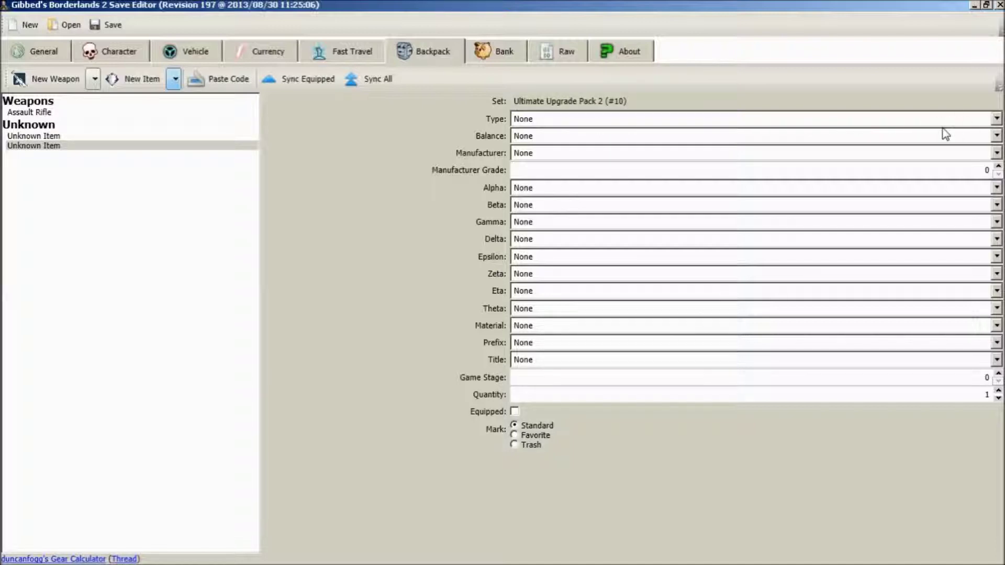
key(Tab)
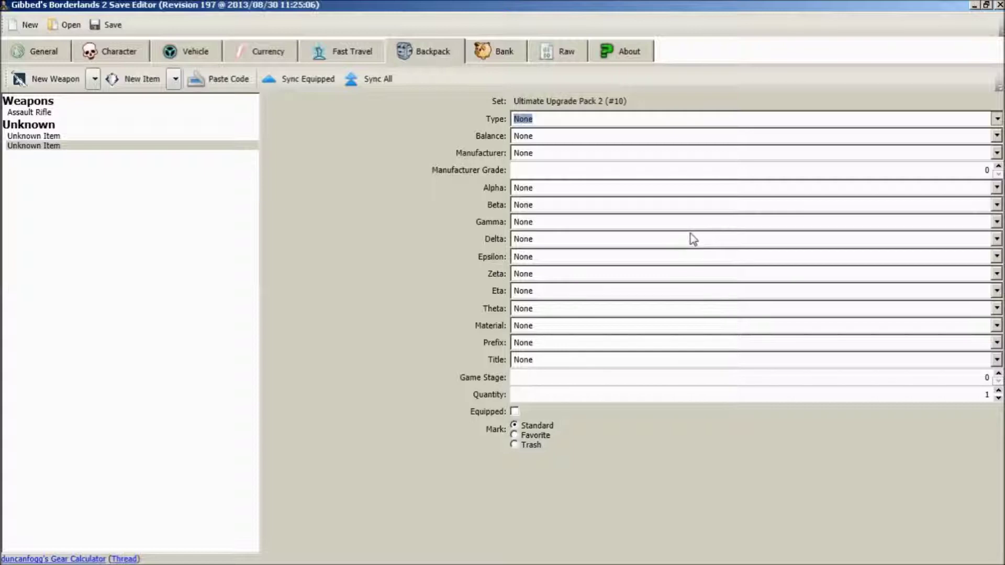
click(46, 113)
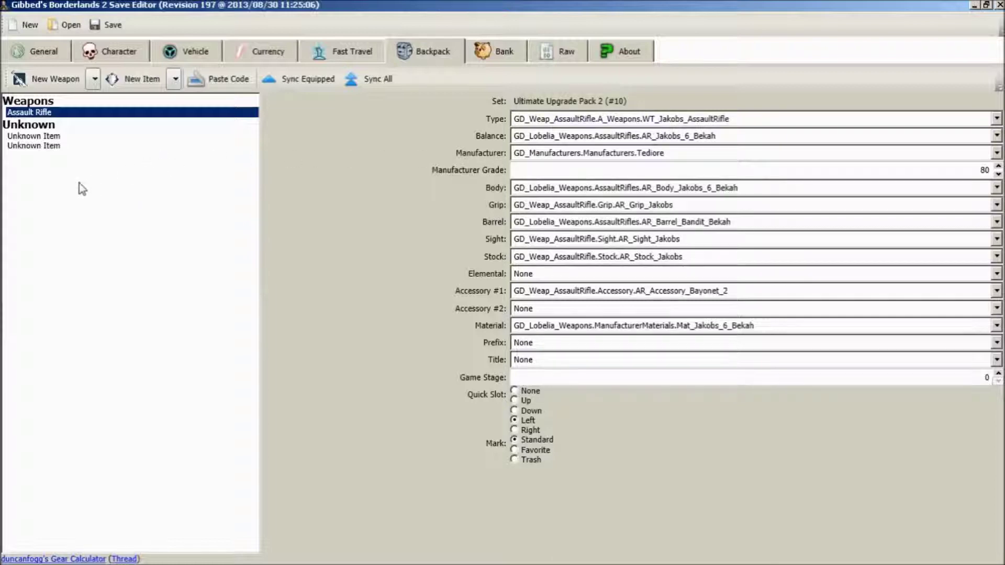
click(33, 146)
click(715, 135)
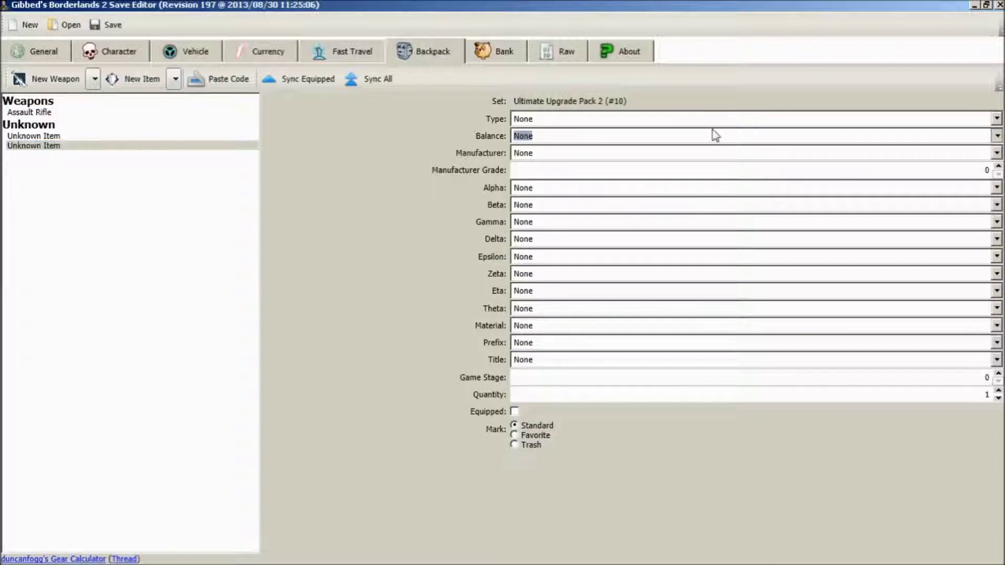
click(997, 119)
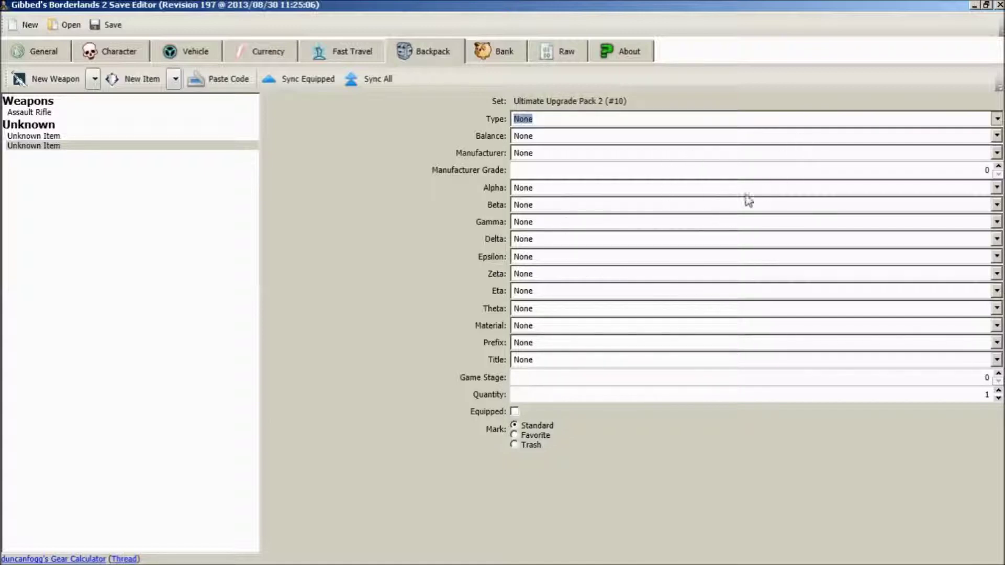
Paste the Psycho Legendary Reaper class-mod type and balance, with Tediore at manufacturer grade 80.
text(GD_Lobelia_ClassMods.A_Item_Psycho.ClassMod_Psycho_Legendary_Reaper)
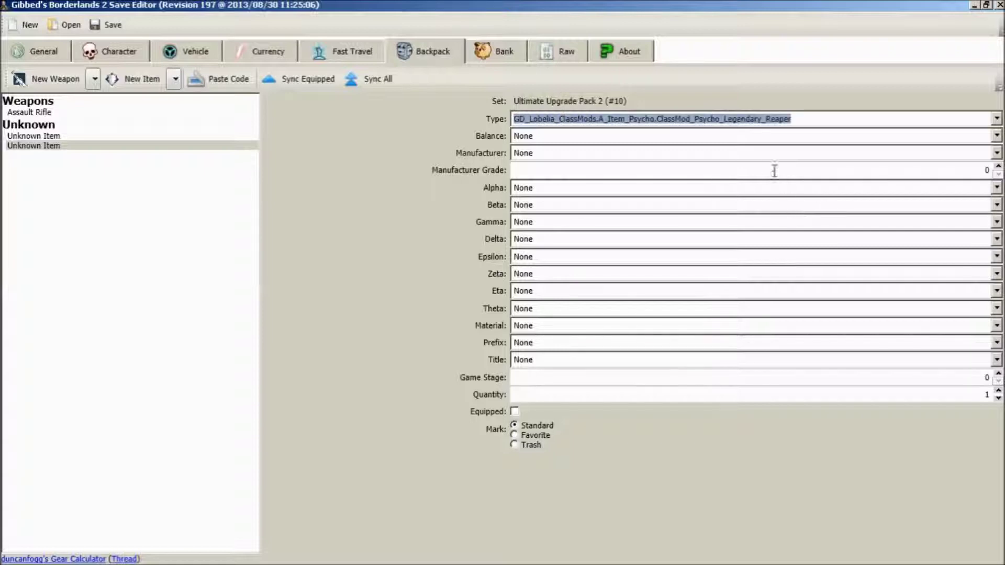
key(Tab)
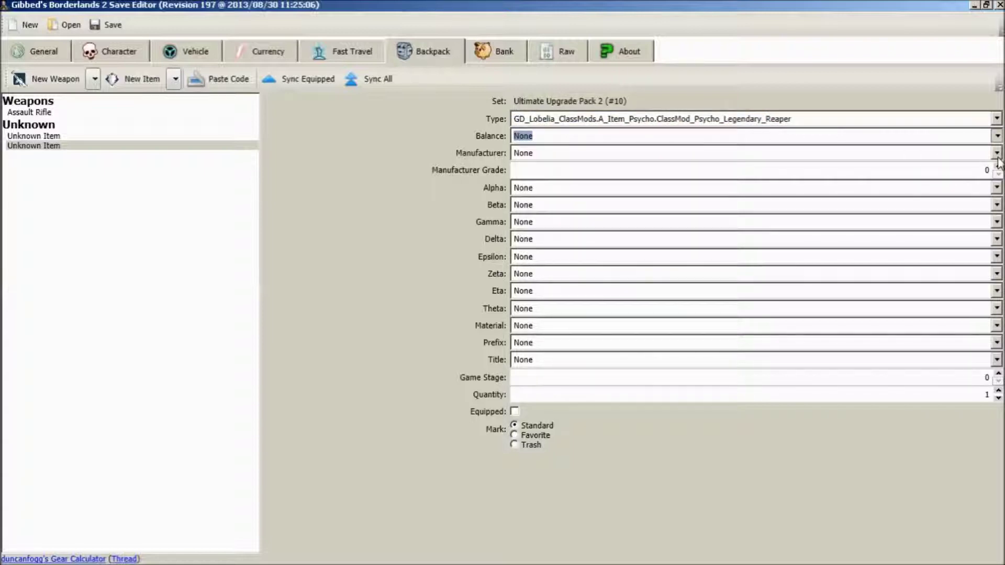
text(GD_Lobelia_ItemGrades.ClassMods.BalDef_ClassMod_Lobelia_Psycho_05_Legendary)
key(Tab)
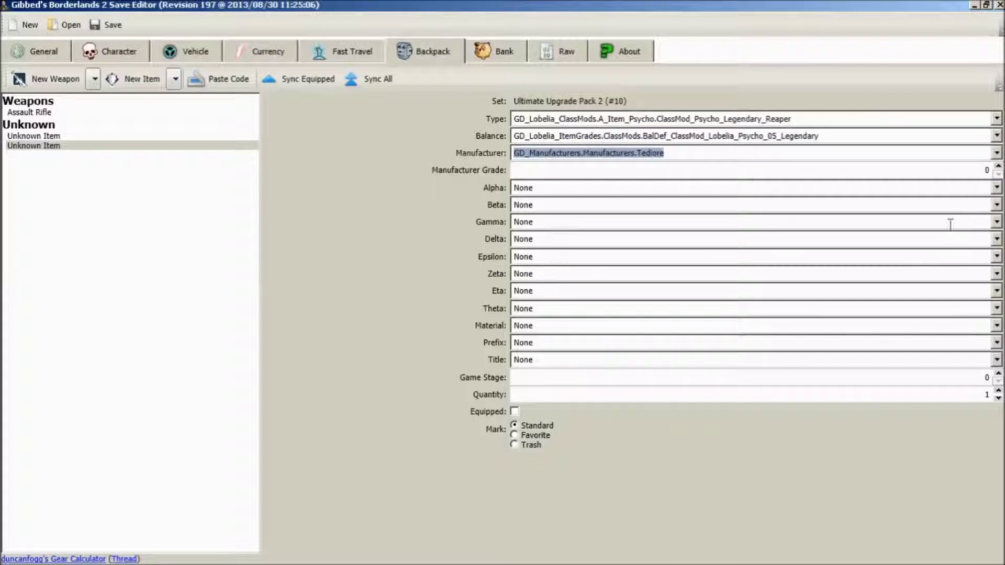
click(998, 166)
click(998, 165)
click(998, 166)
click(997, 166)
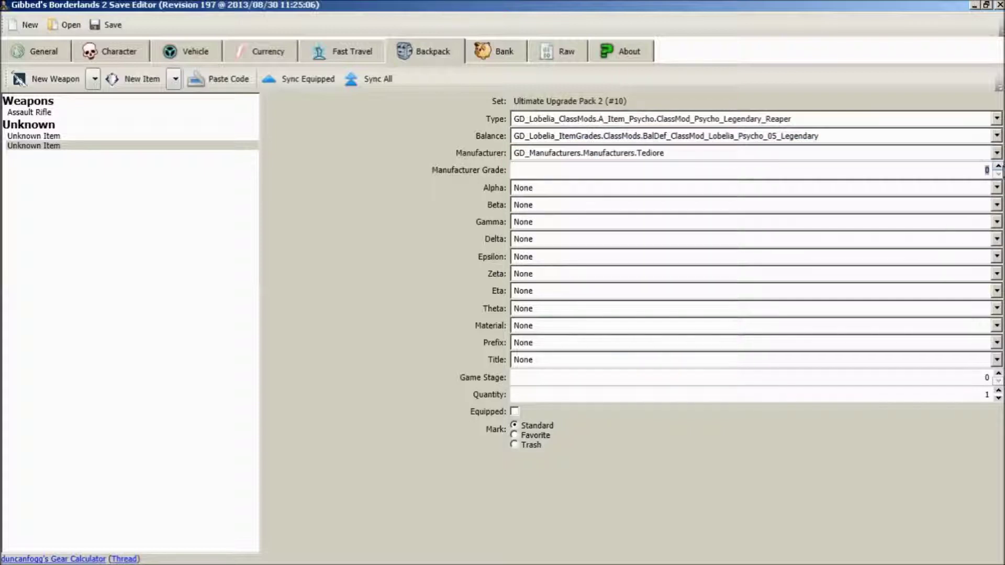
click(998, 166)
click(998, 166)
click(998, 166)
click(998, 167)
Set Alpha to legendary specialization, Beta PrimaryStat_A5_B0_C0, Gamma PrimaryStat02_A0_B5_C0, Material StatPenalty_A0_B0_C5.
key(Tab)
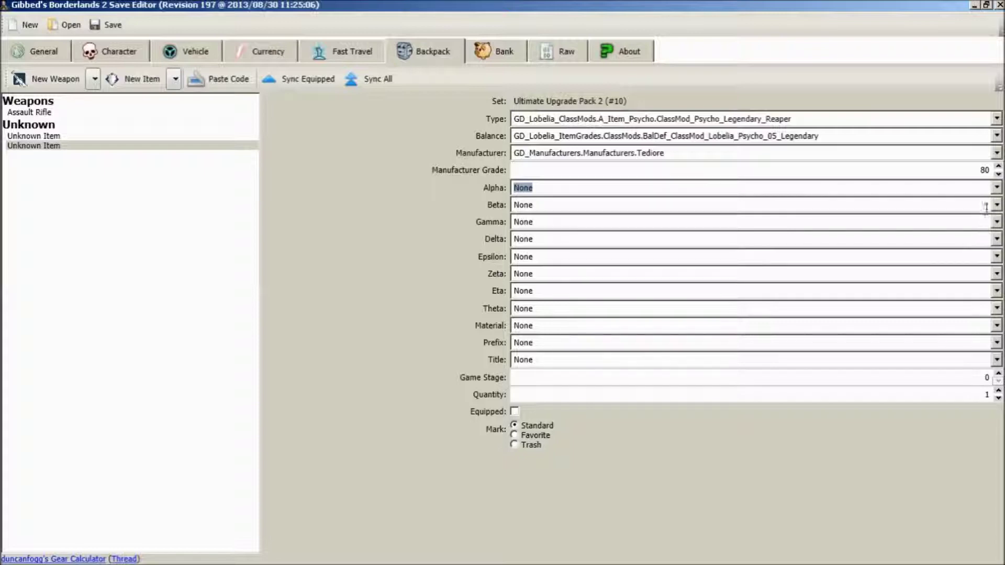
key(Down)
key(Tab)
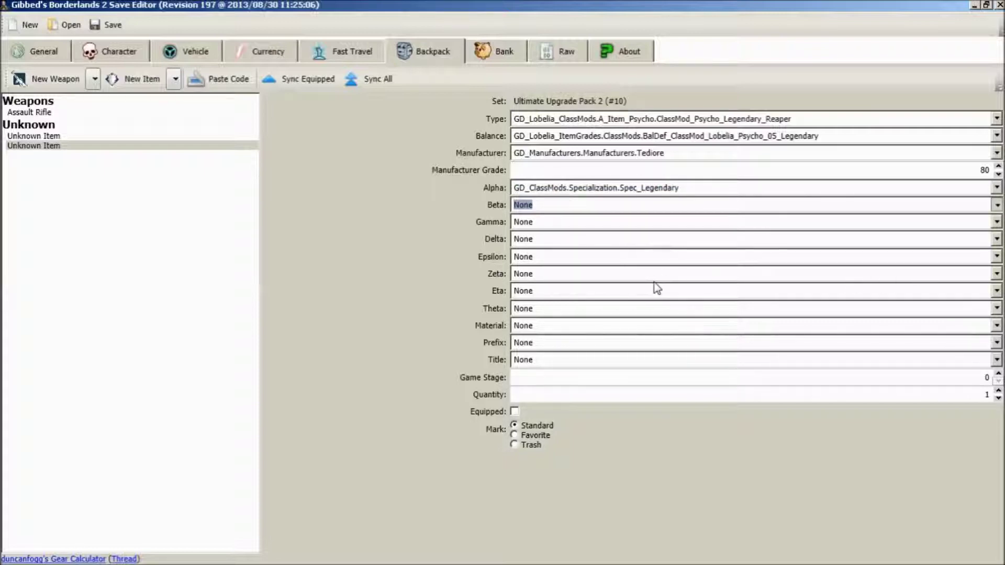
key(Down)
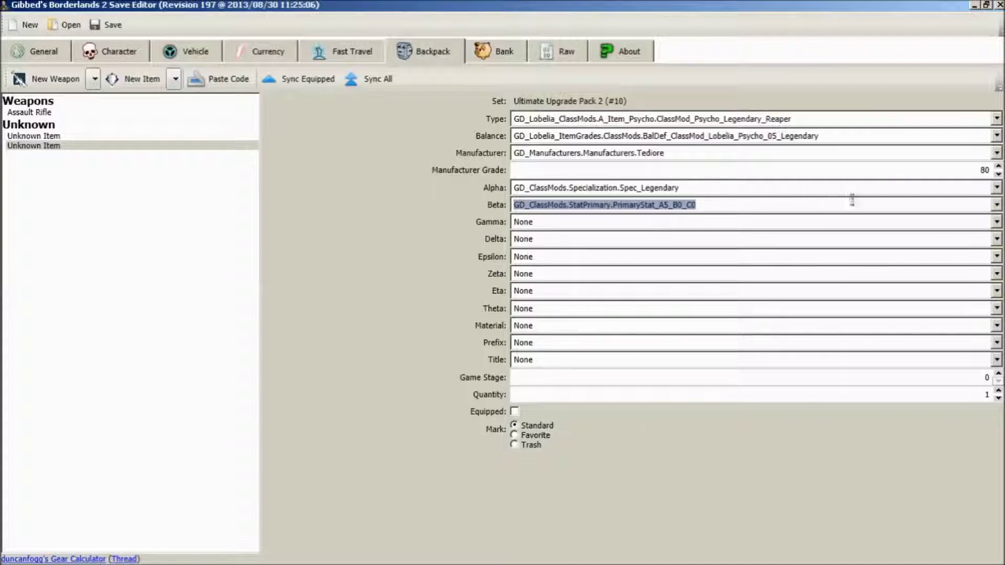
key(Tab)
key(Down)
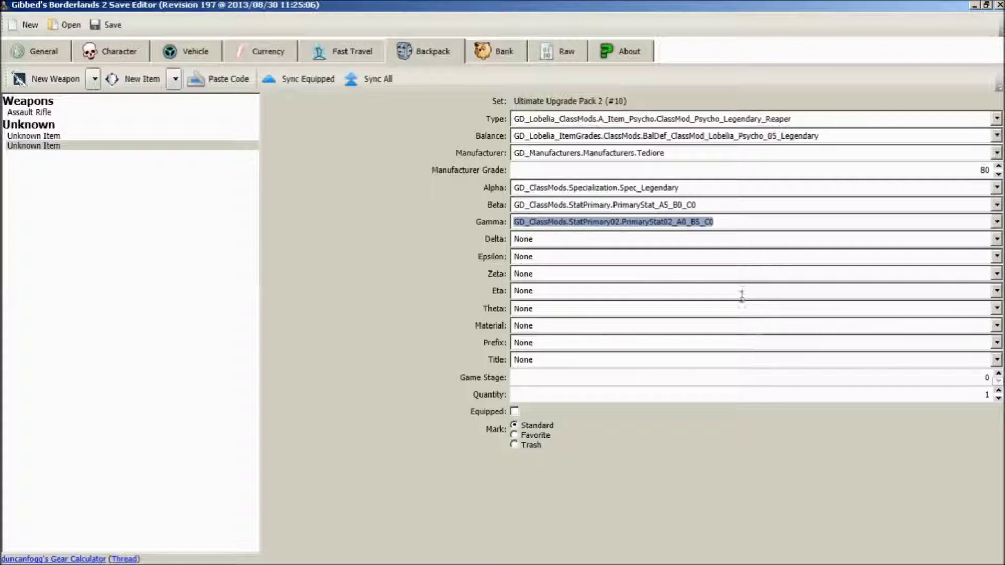
key(Tab)
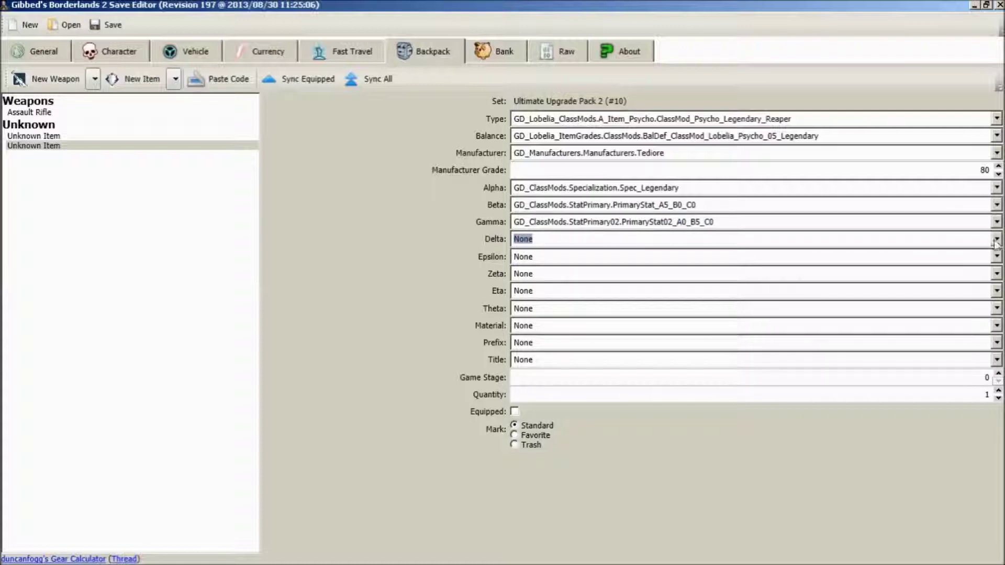
key(Tab)
key(Tab)
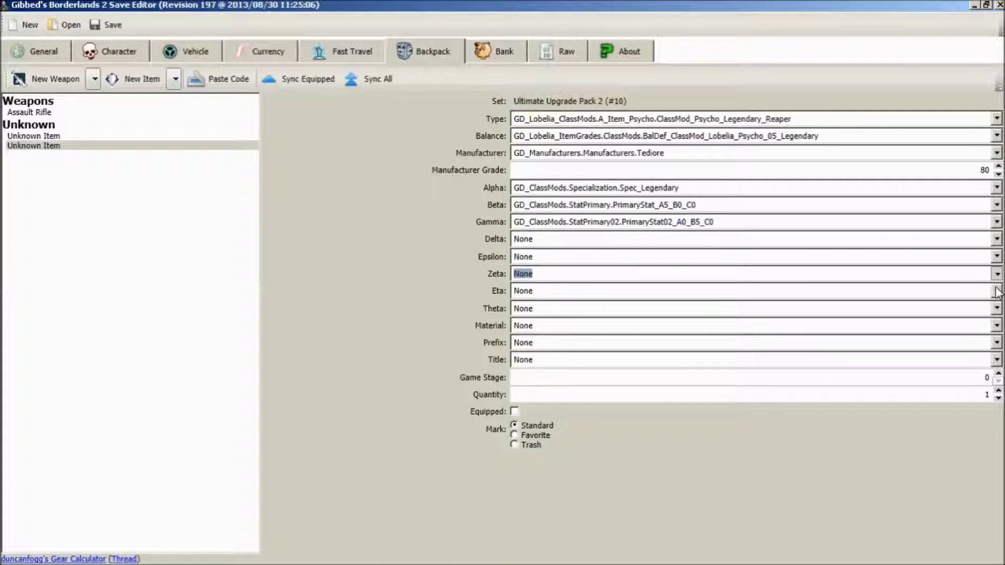
key(Tab)
key(Tab)
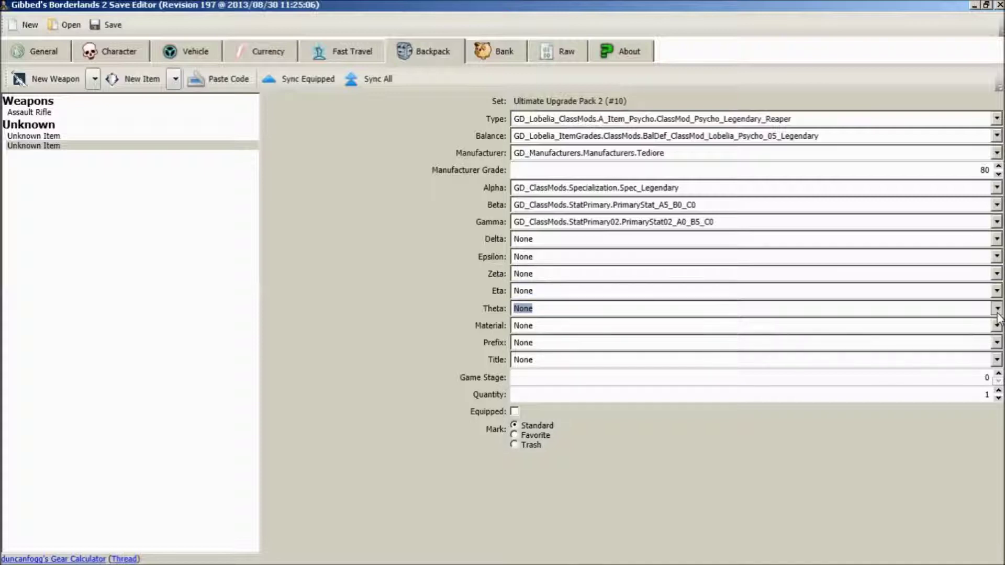
key(Tab)
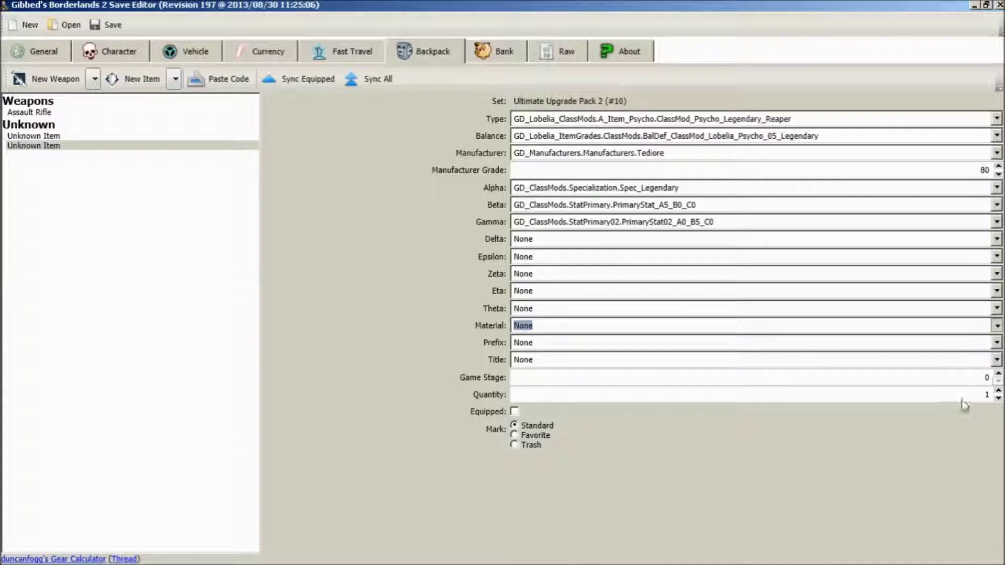
key(Down)
key(Tab)
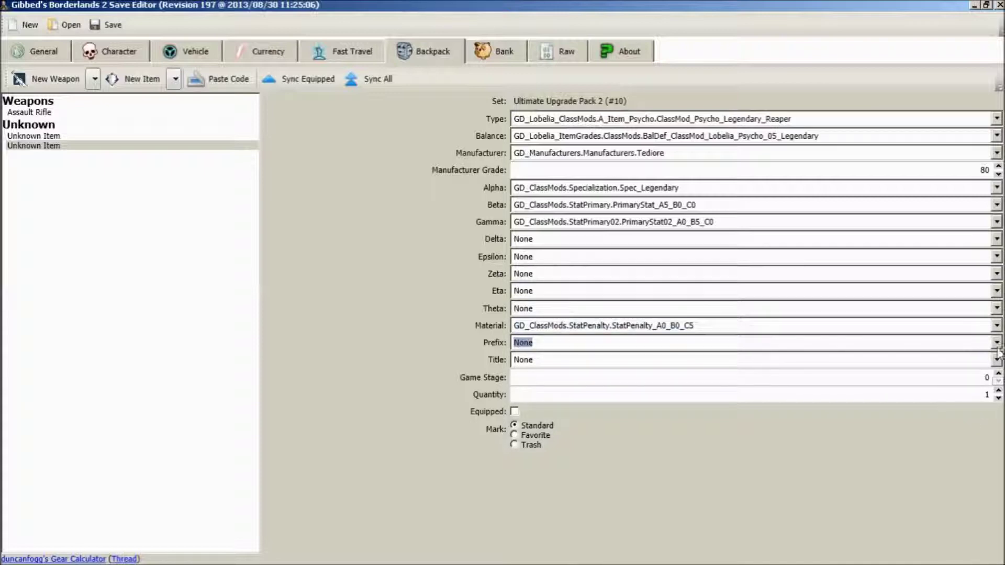
click(985, 396)
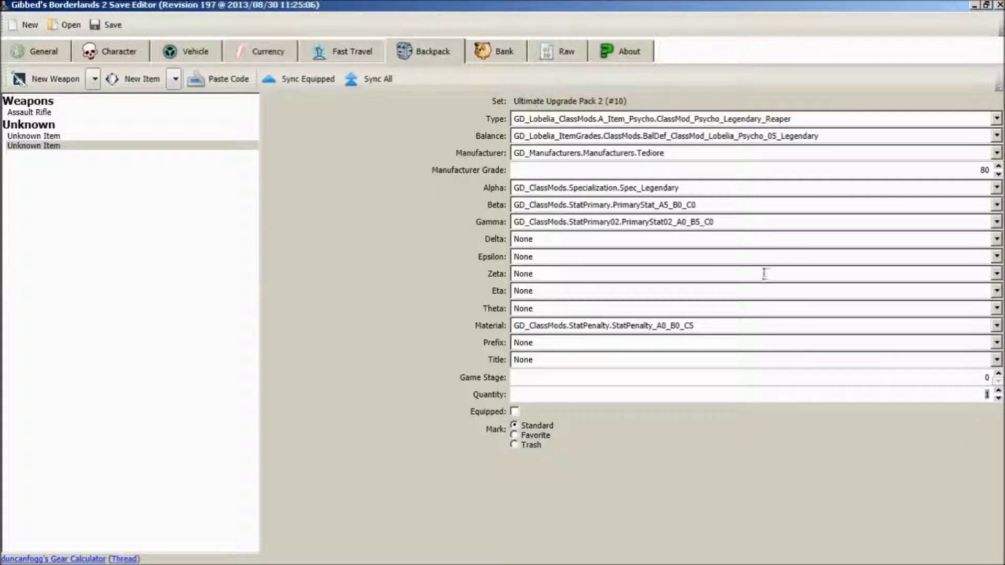
Enter quantity 9999999, tick Equipped, and reselect the class mod in the list.
double_click(986, 394)
text(9999999)
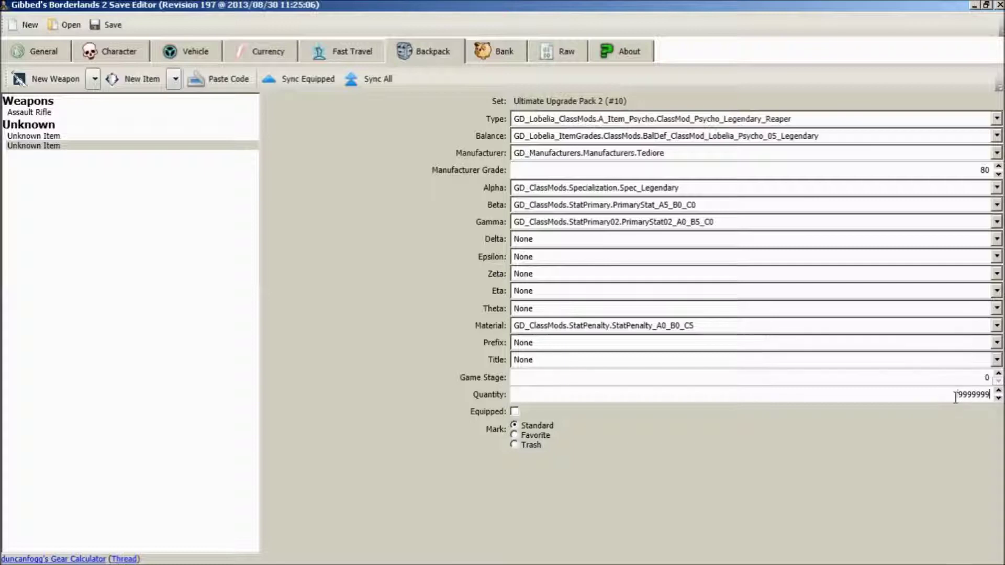
key(shift+Home)
text(99)
click(514, 411)
click(45, 137)
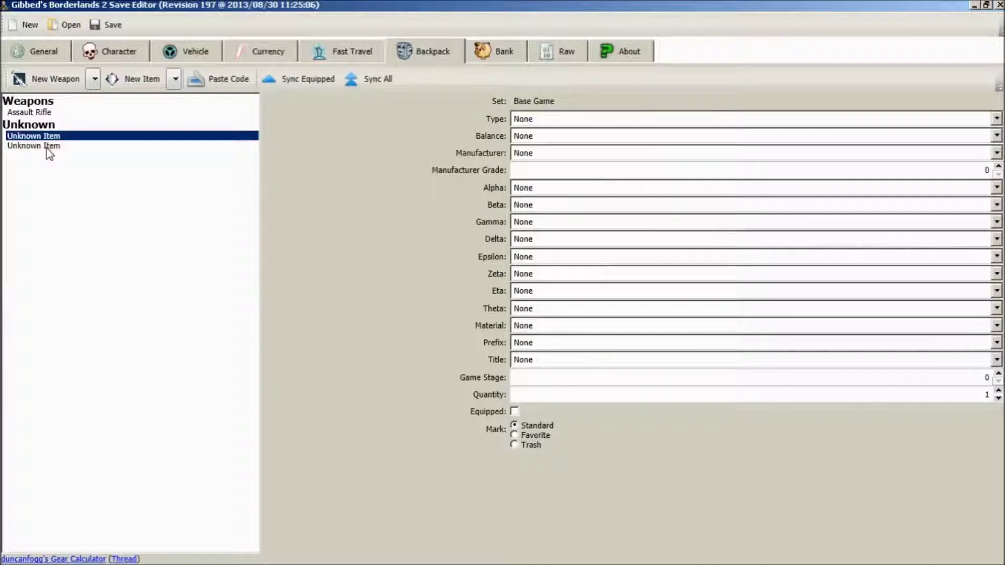
click(47, 145)
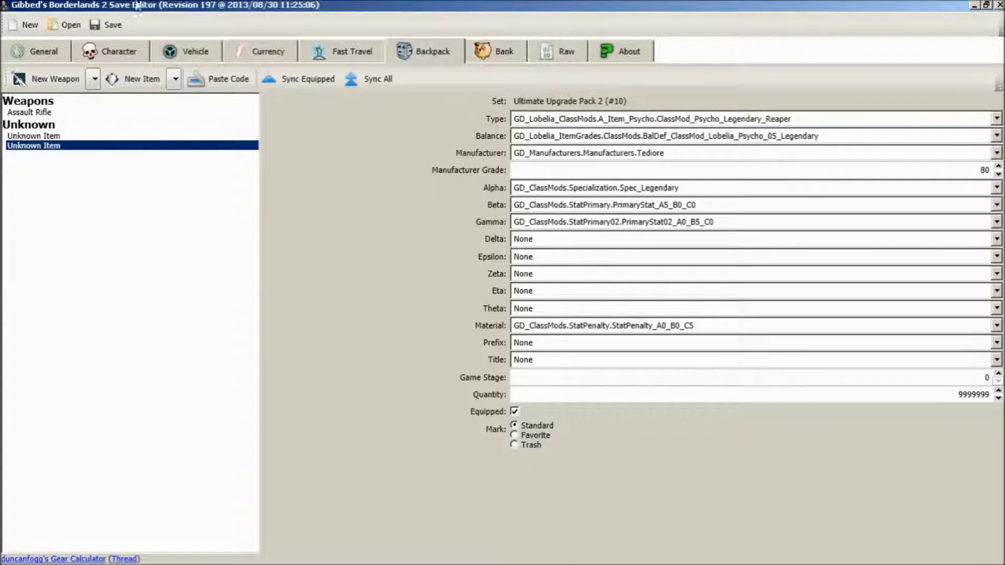
Open SaveGame.sav from the Desktop using the X360 save file type.
click(67, 24)
click(52, 107)
click(312, 194)
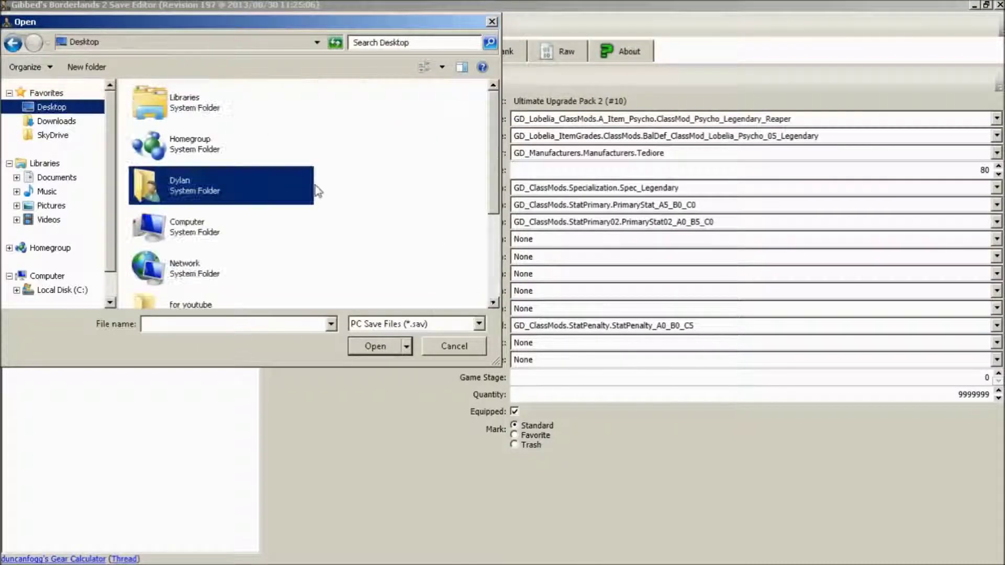
click(411, 324)
click(411, 349)
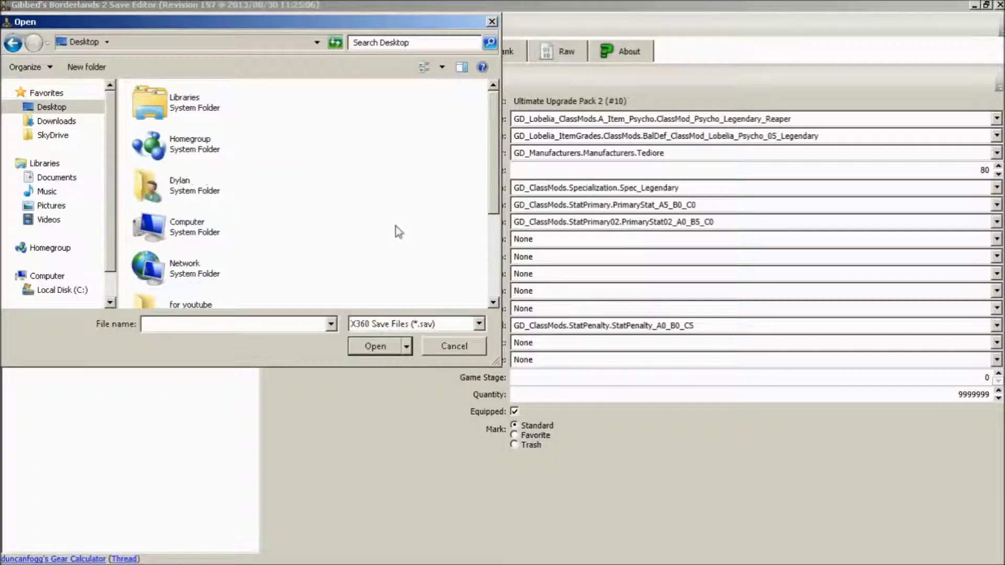
scroll(396, 226, down, 3)
double_click(225, 295)
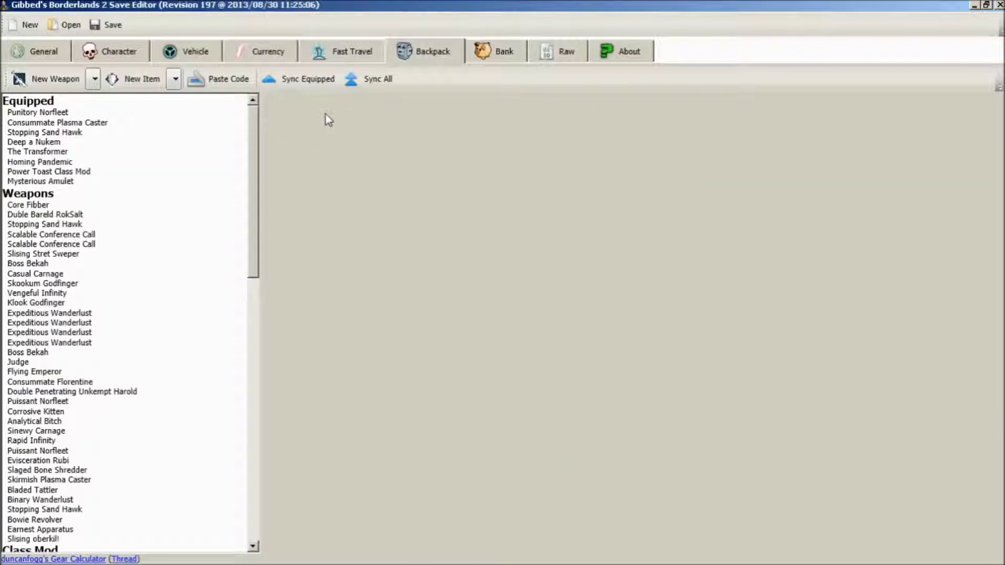
scroll(77, 269, down, 15)
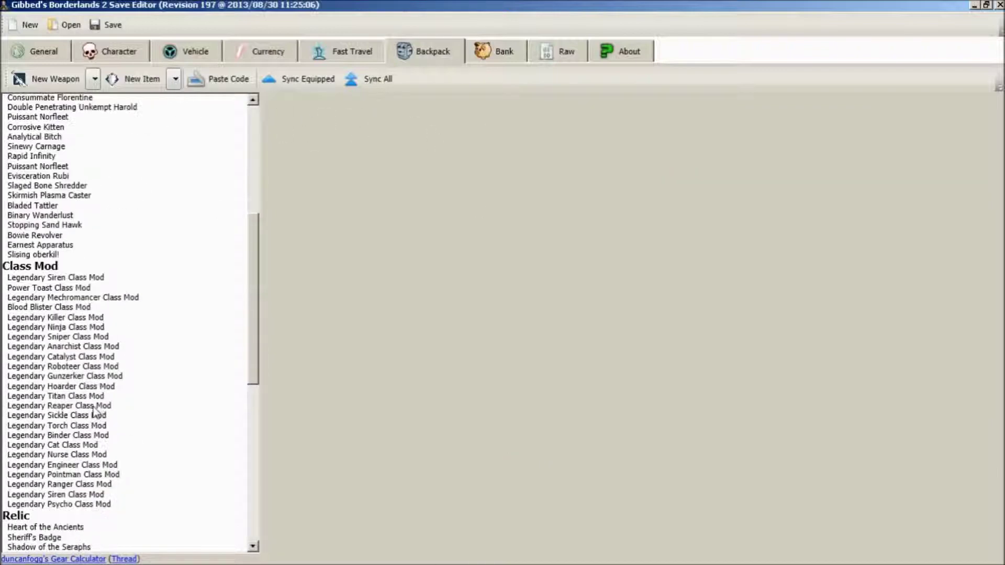
scroll(72, 398, up, 15)
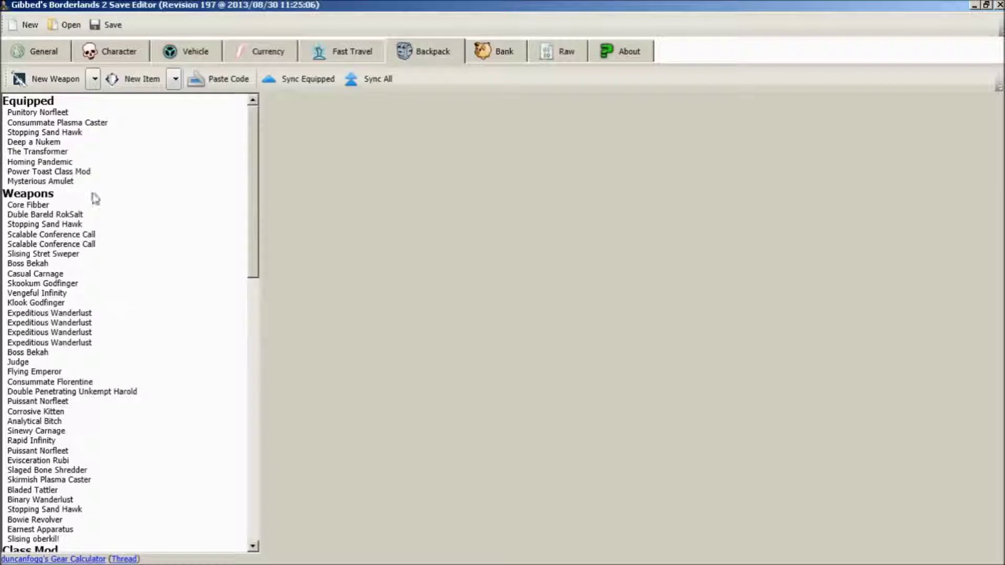
Mark the Power Toast Class Mod as Favorite, then review Homing Pandemic, The Transformer and Mysterious Amulet.
click(54, 173)
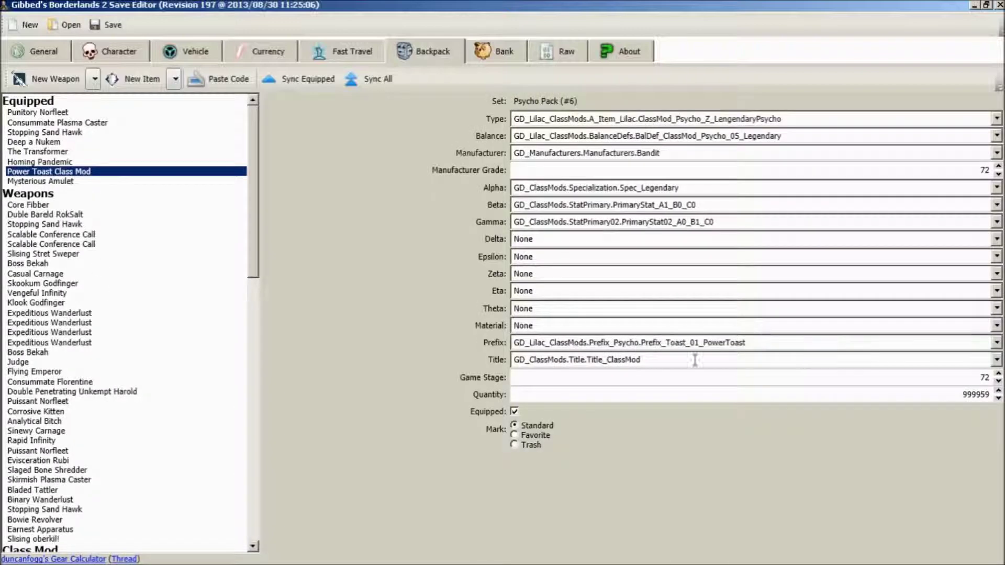
double_click(963, 395)
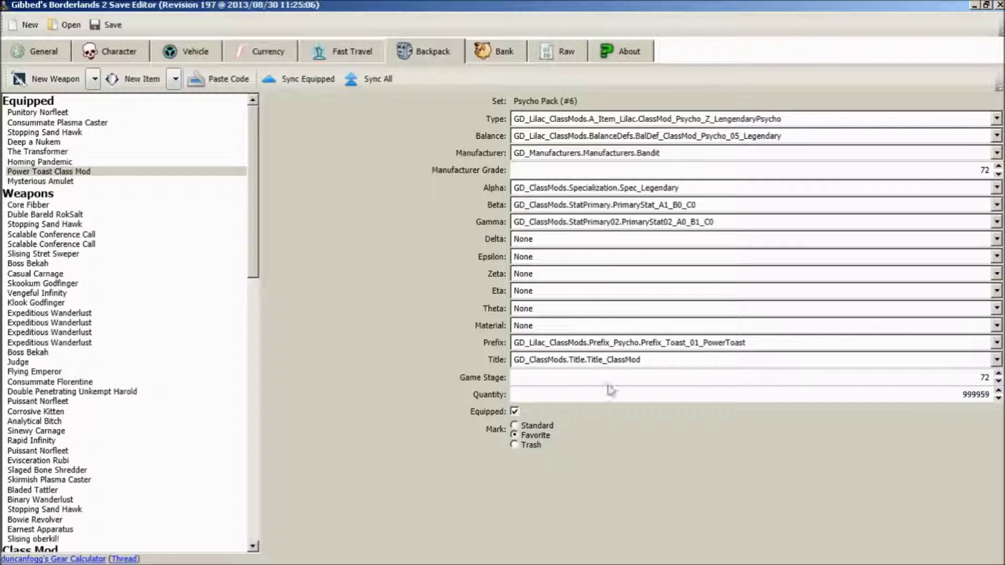
click(514, 435)
click(48, 162)
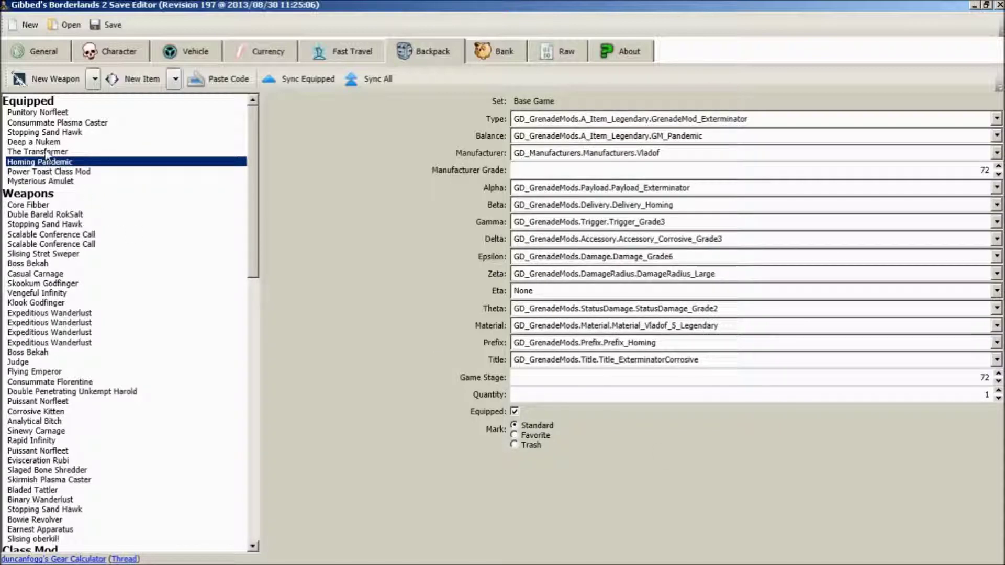
click(46, 151)
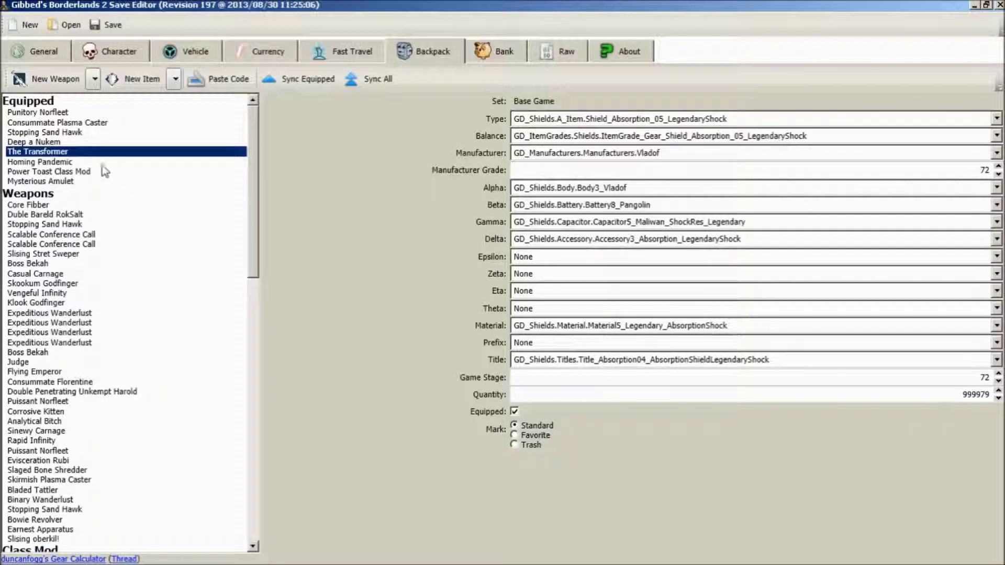
click(78, 173)
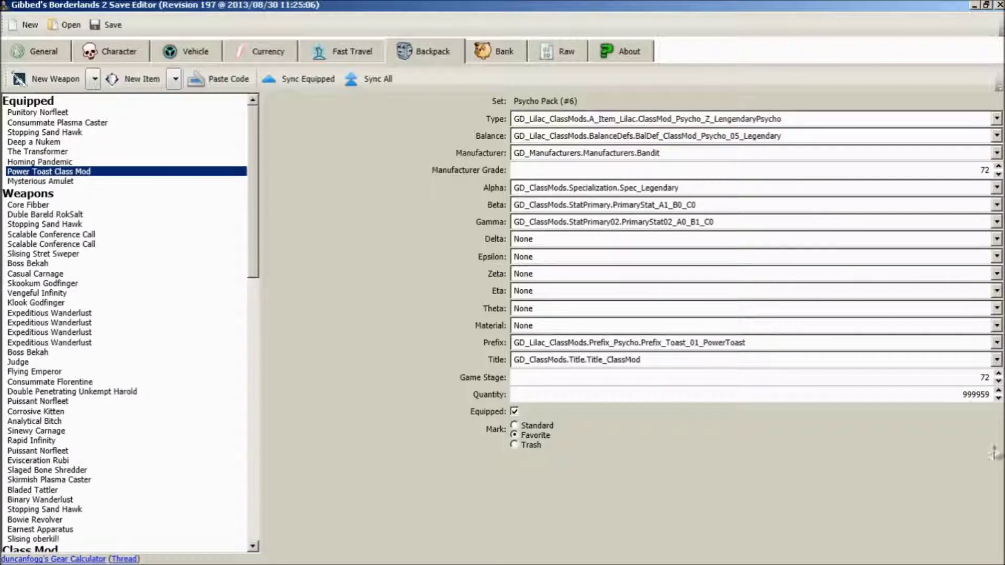
click(47, 182)
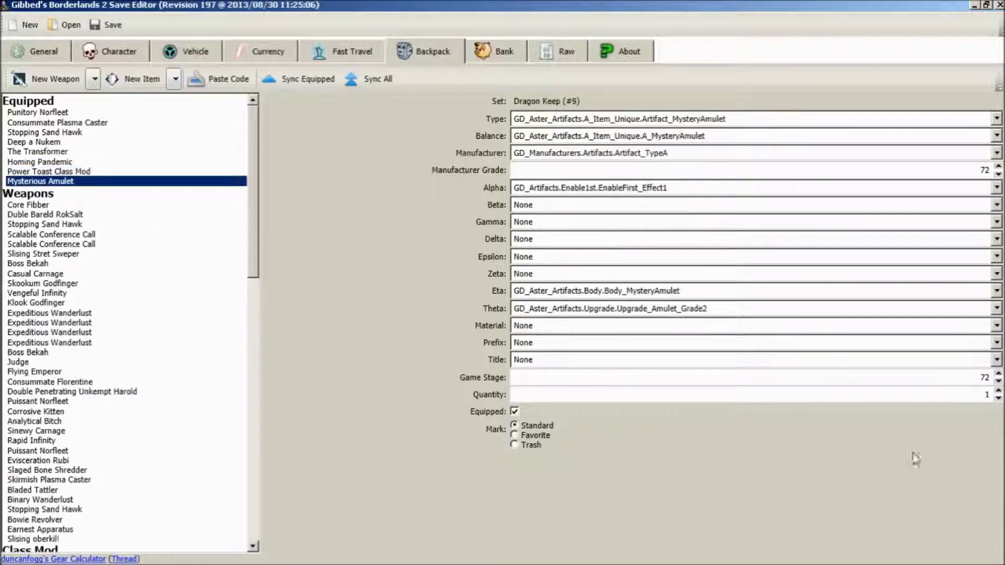
click(975, 395)
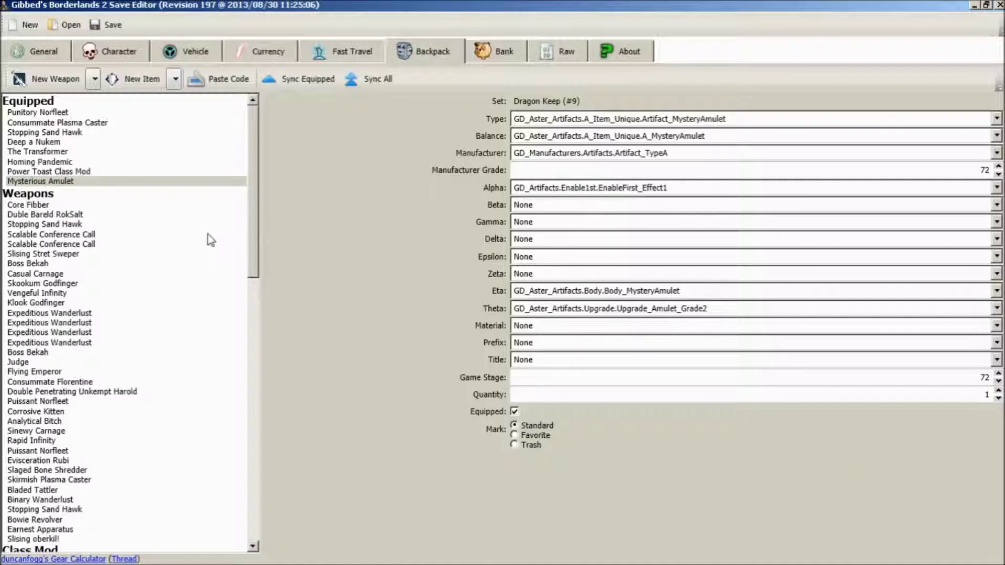
Switch to the Raw tab and scroll the properties down to the SkillData collection.
scroll(74, 290, down, 13)
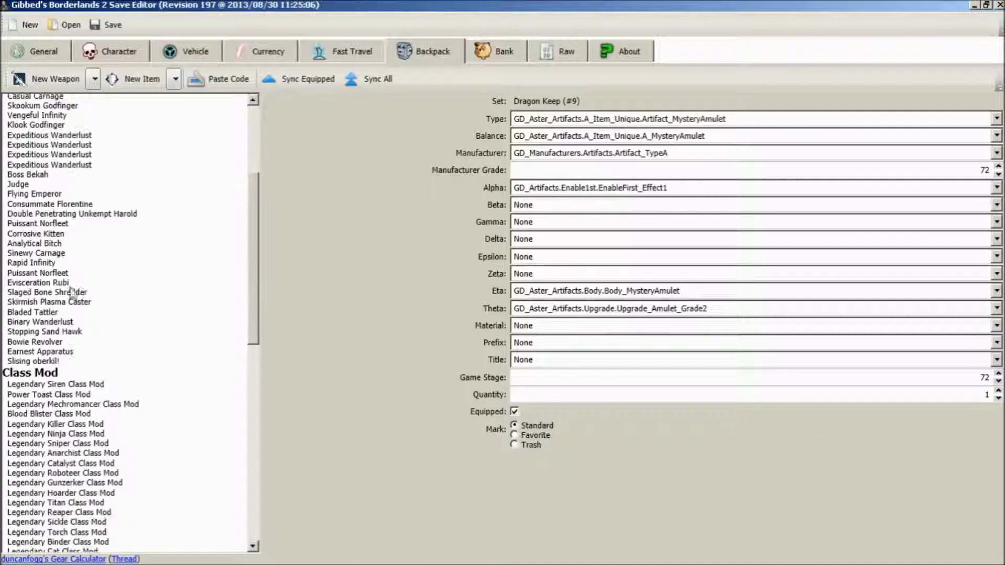
scroll(171, 299, down, 10)
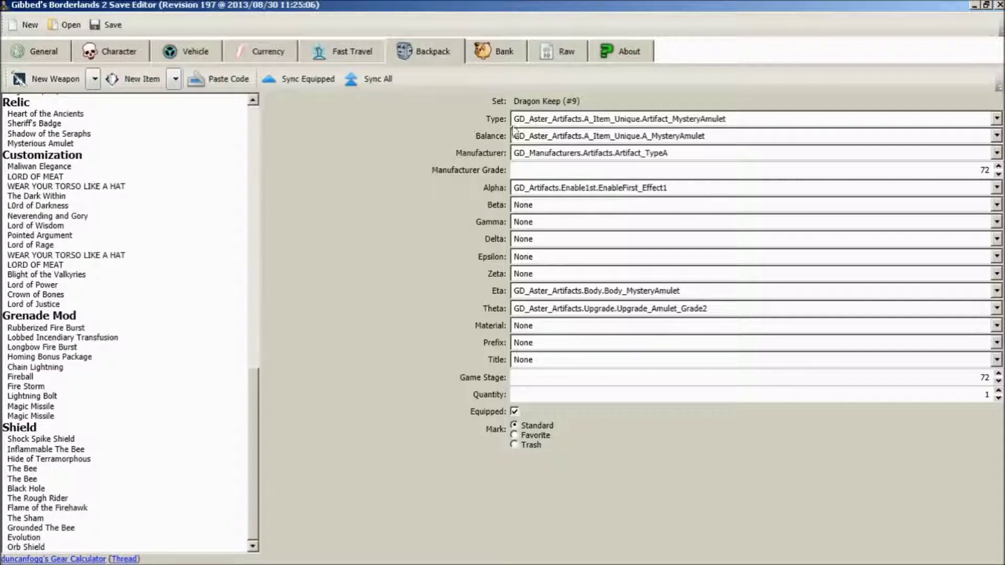
click(552, 52)
scroll(212, 220, down, 1)
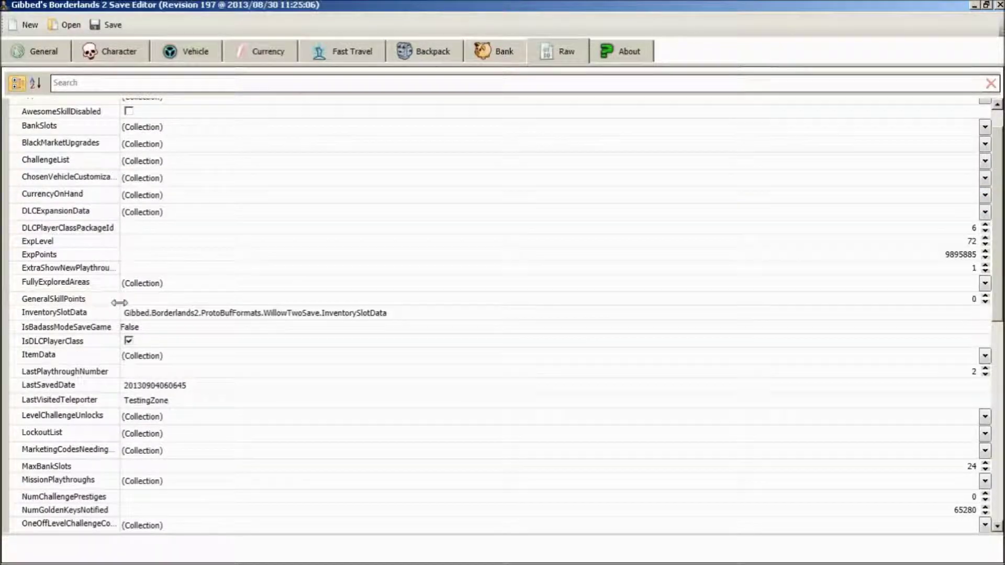
scroll(222, 299, down, 5)
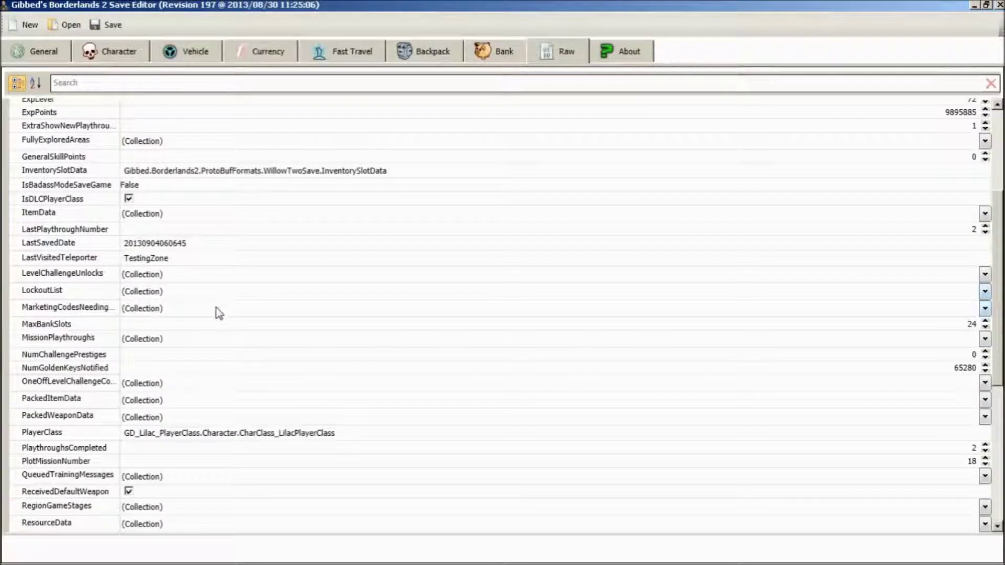
scroll(193, 311, down, 6)
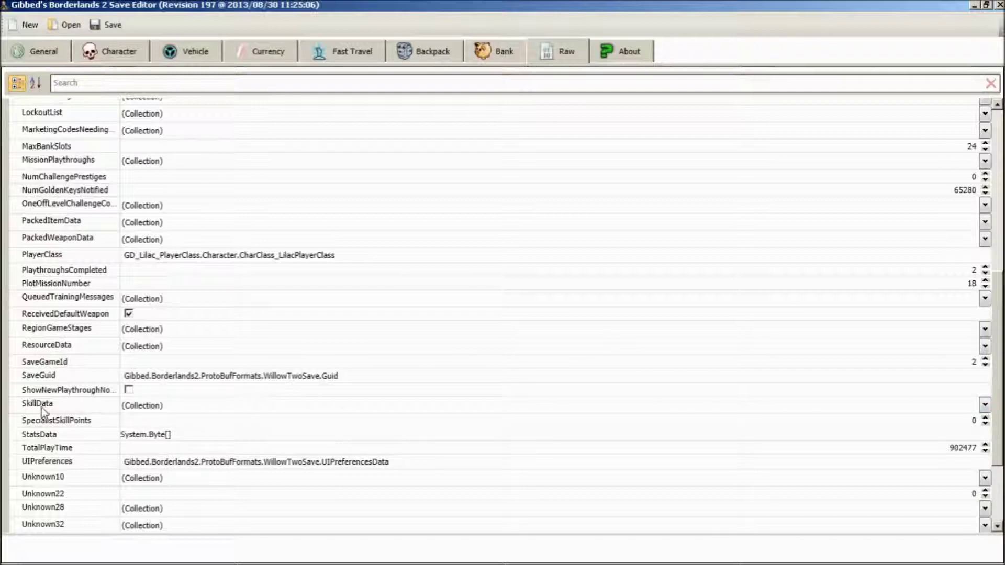
click(984, 406)
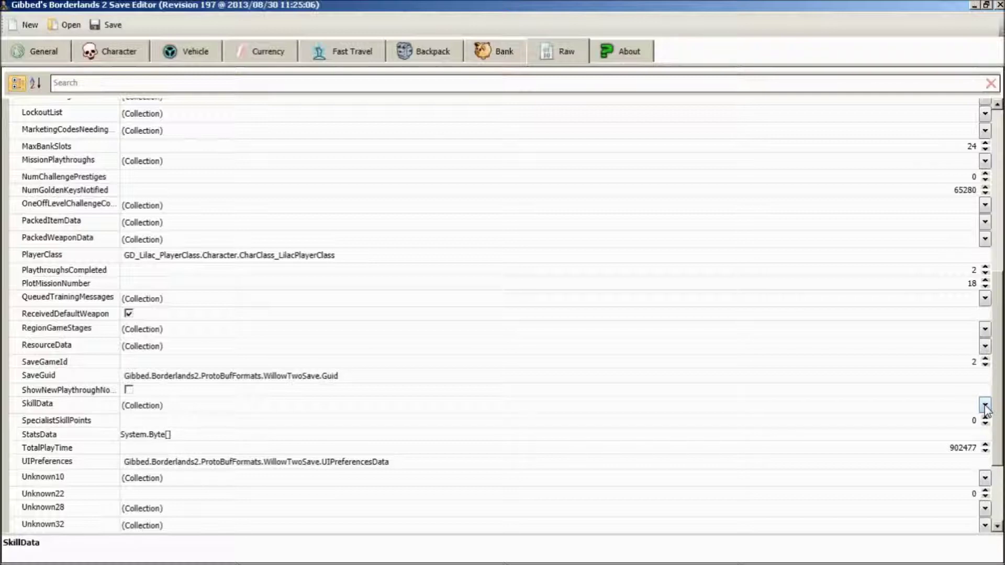
Browse through the Bloodlust entries in the SkillData collection.
click(319, 208)
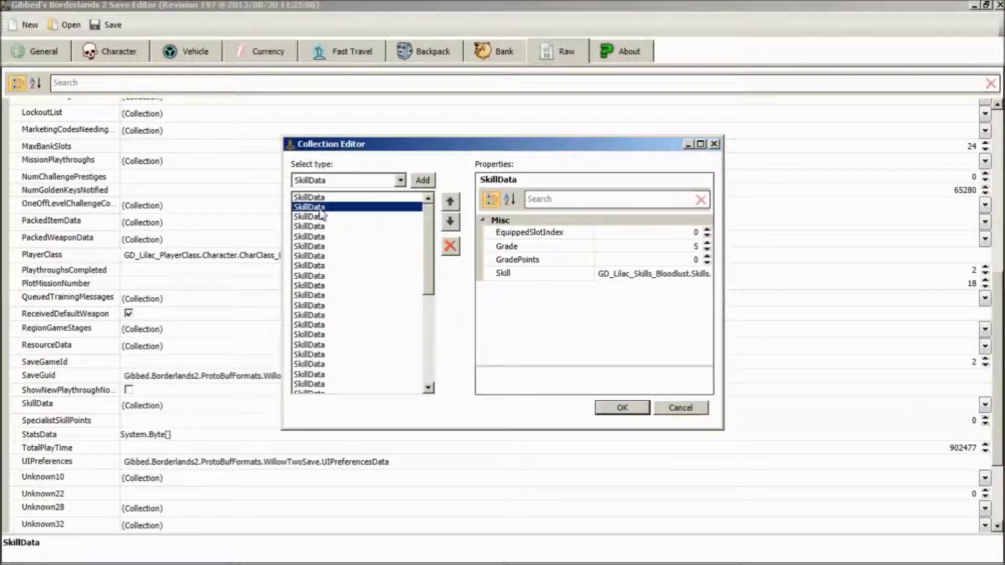
click(316, 216)
click(317, 227)
click(317, 246)
click(317, 255)
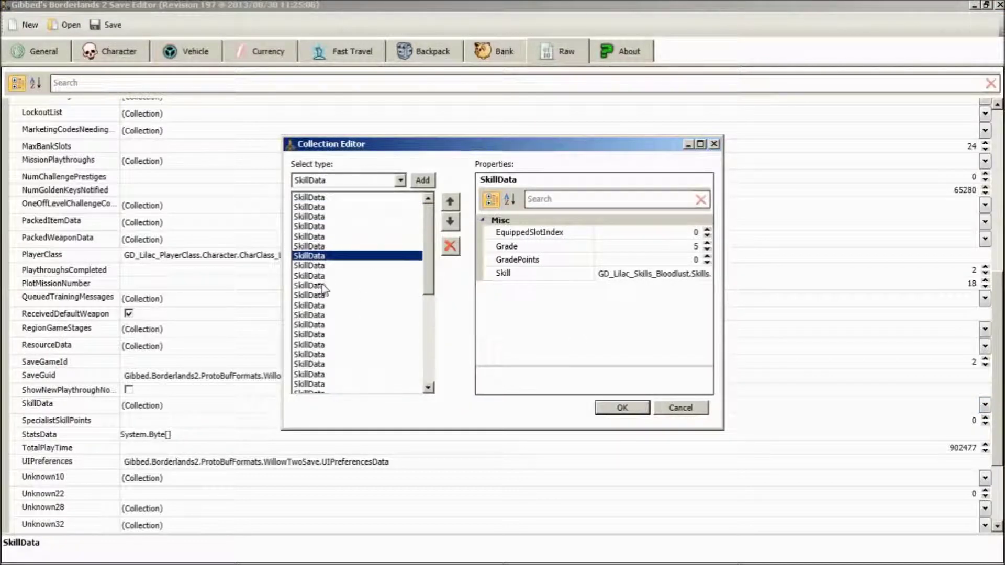
click(316, 275)
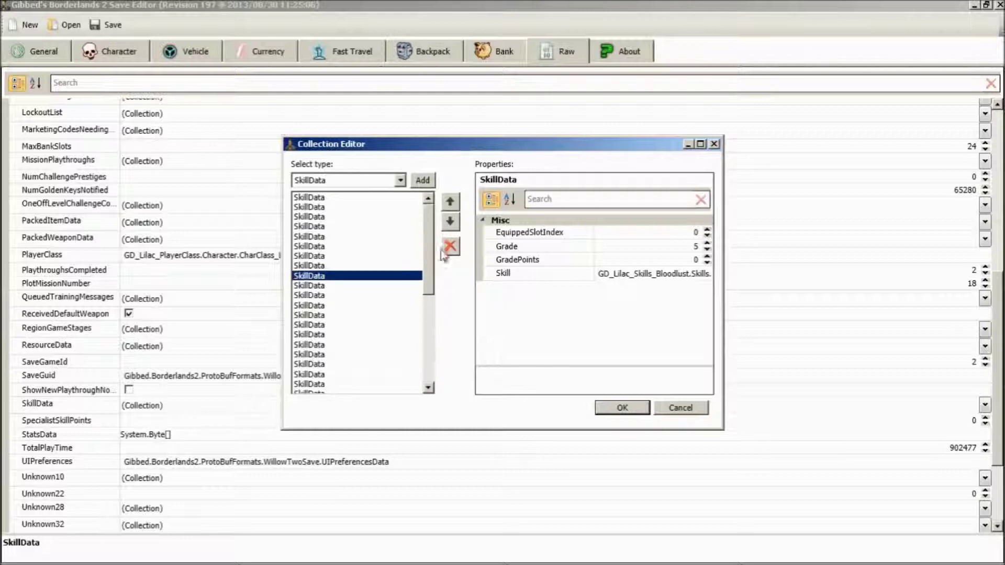
Set the first skill entry's Grade to 1, check the BuzzAxeBombadier skill name, and apply.
click(328, 199)
click(690, 247)
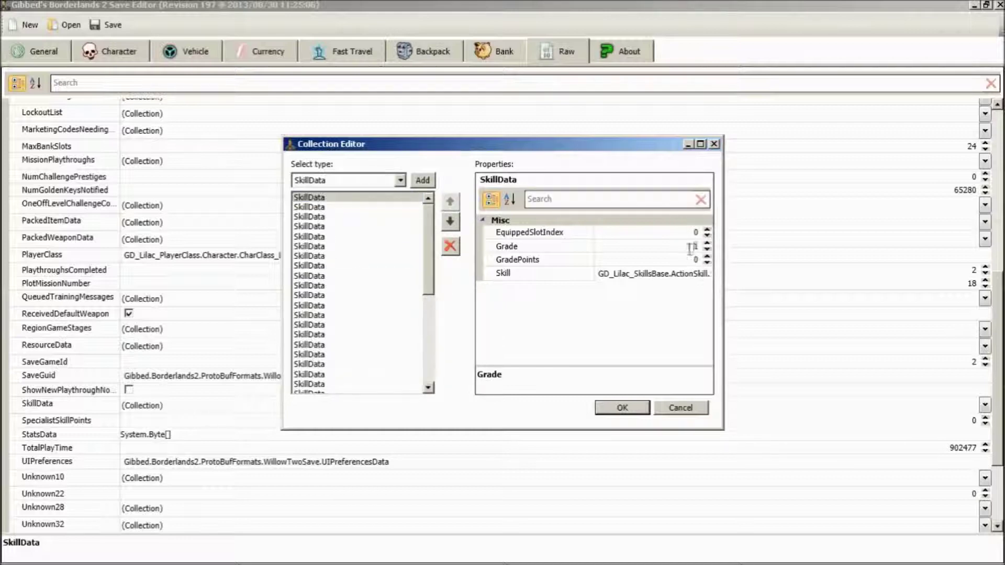
click(367, 266)
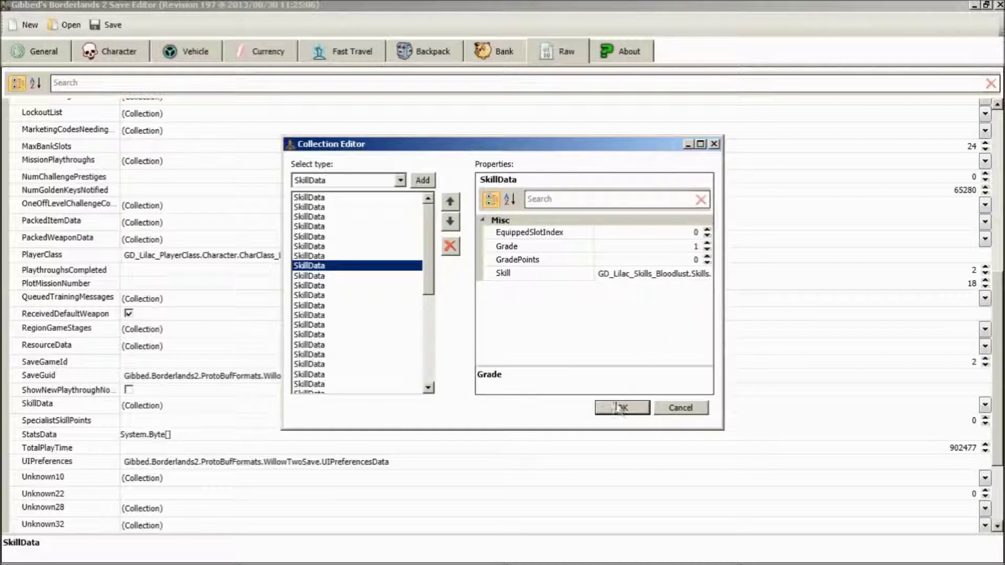
click(687, 273)
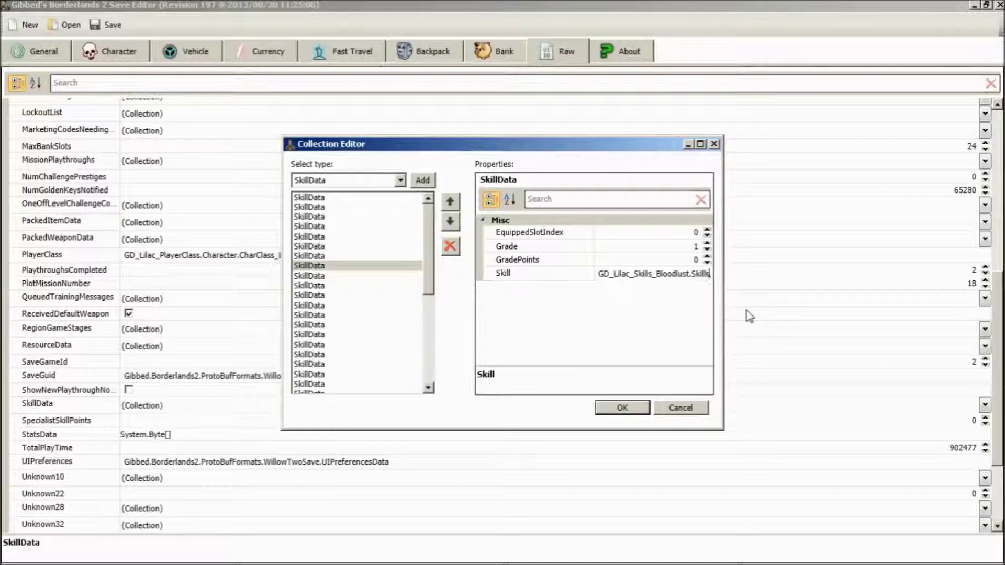
key(Right)
key(Right)
key(Right)
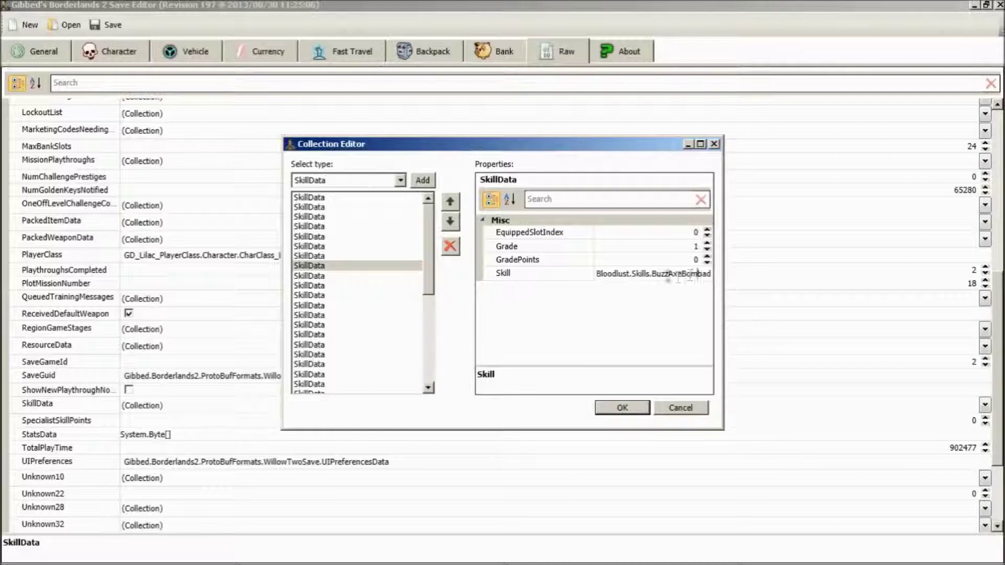
key(Right)
key(Right)
key(Right)
key(Right)
key(Right)
key(Right)
click(630, 408)
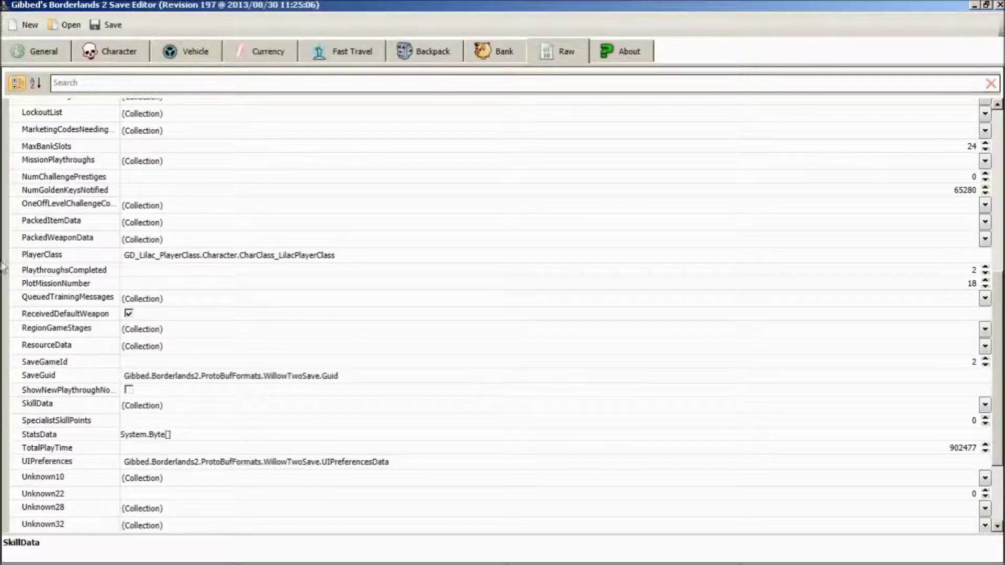
Look over the ChallengeList collection without changes and select BlackMarketUpgrades.
scroll(129, 221, up, 4)
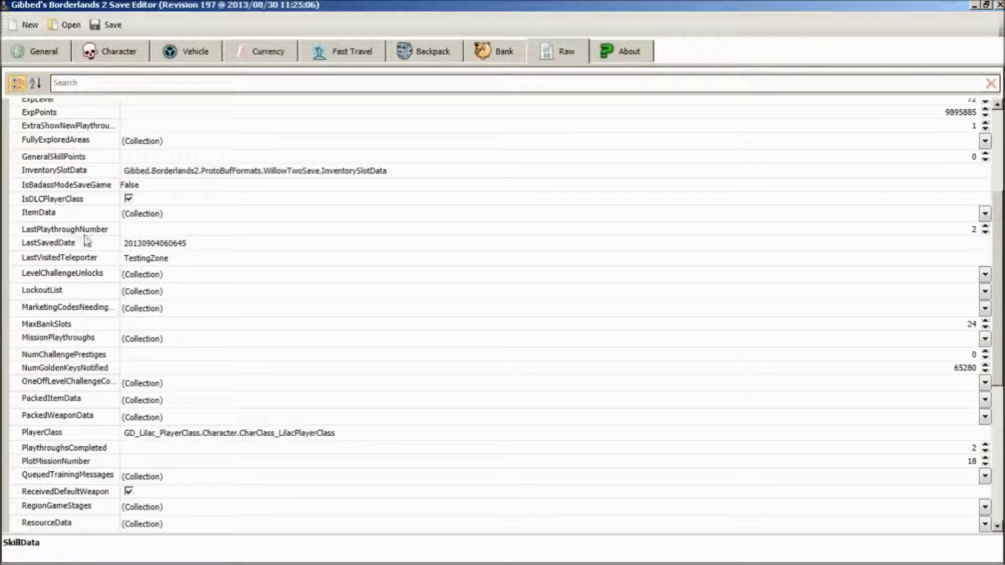
scroll(84, 131, up, 5)
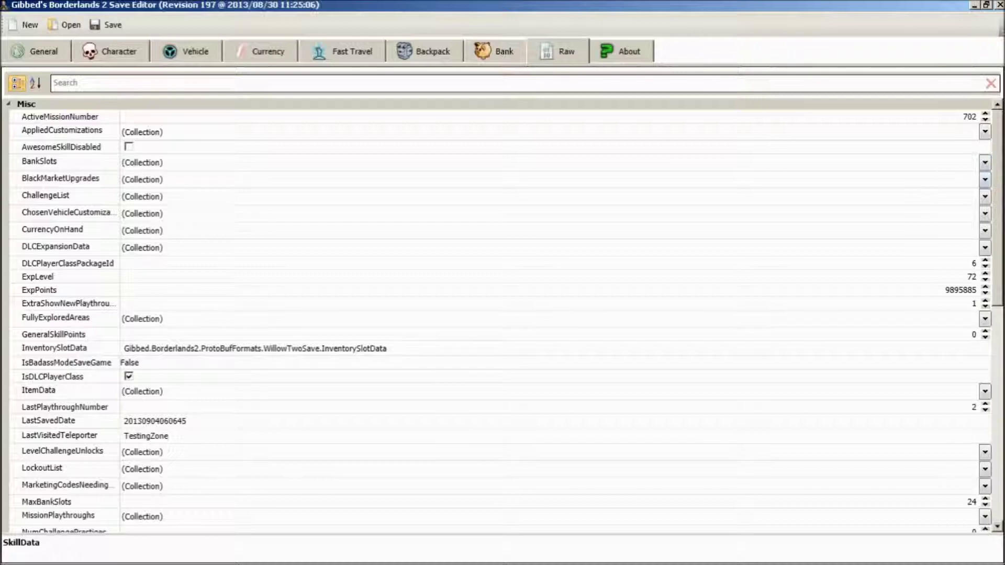
click(985, 197)
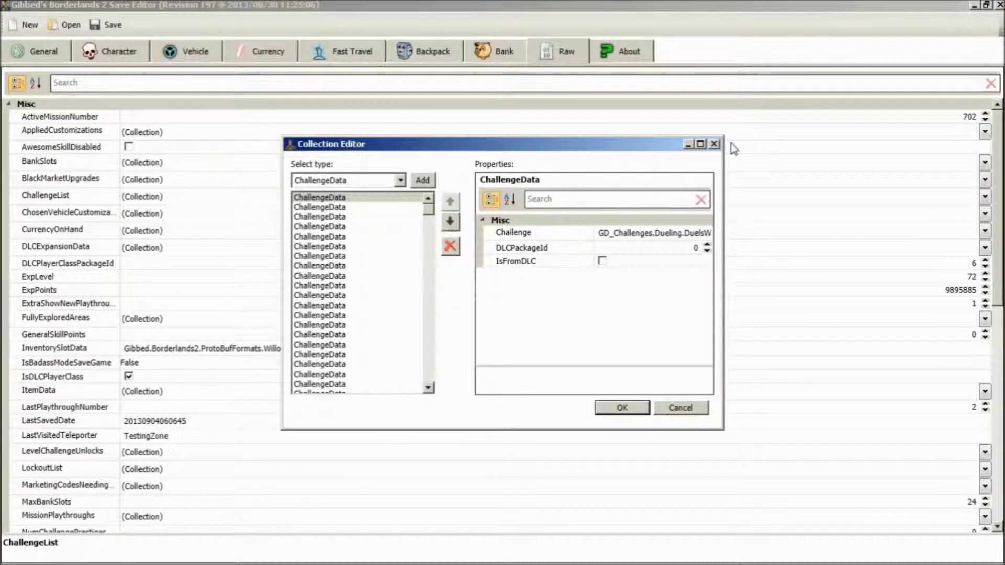
click(714, 144)
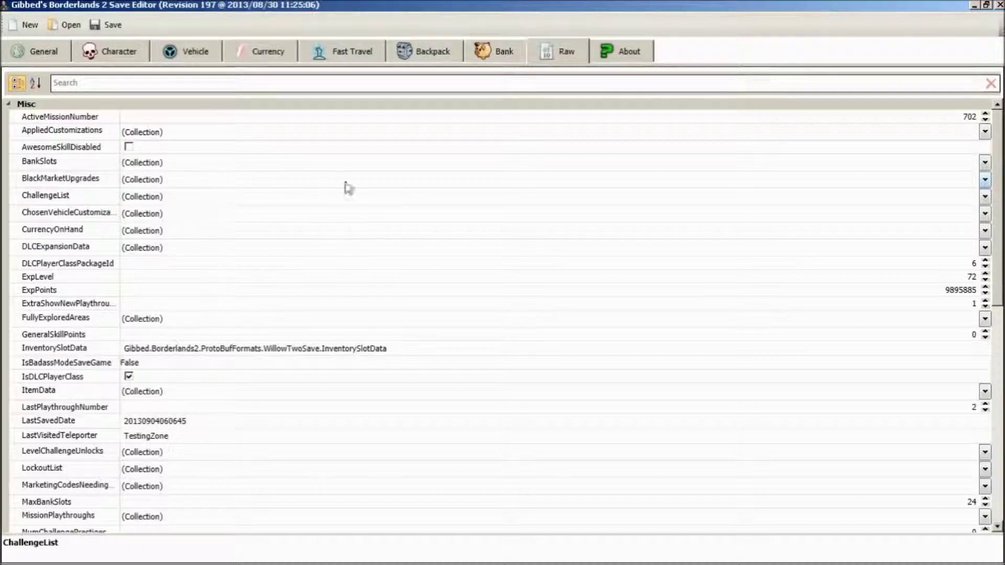
click(984, 179)
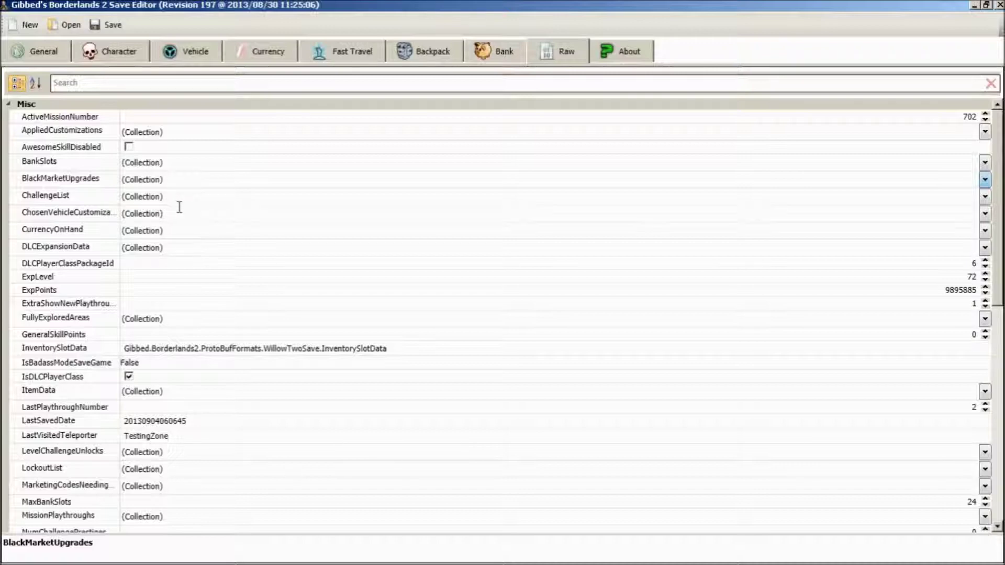
Change DLCPlayerClassPackageId from 6 to 5, then scroll toward ResourceData.
click(337, 260)
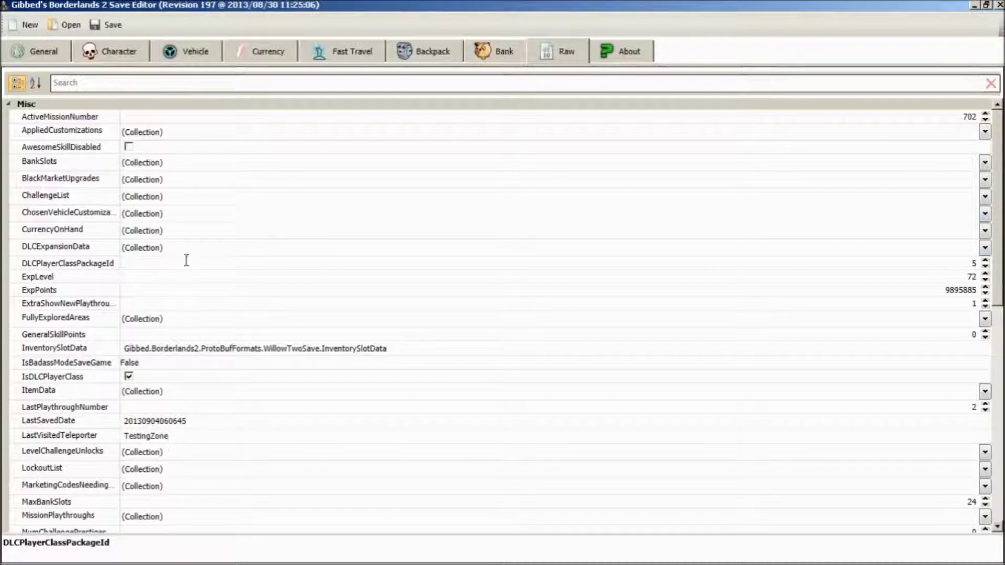
scroll(192, 410, down, 6)
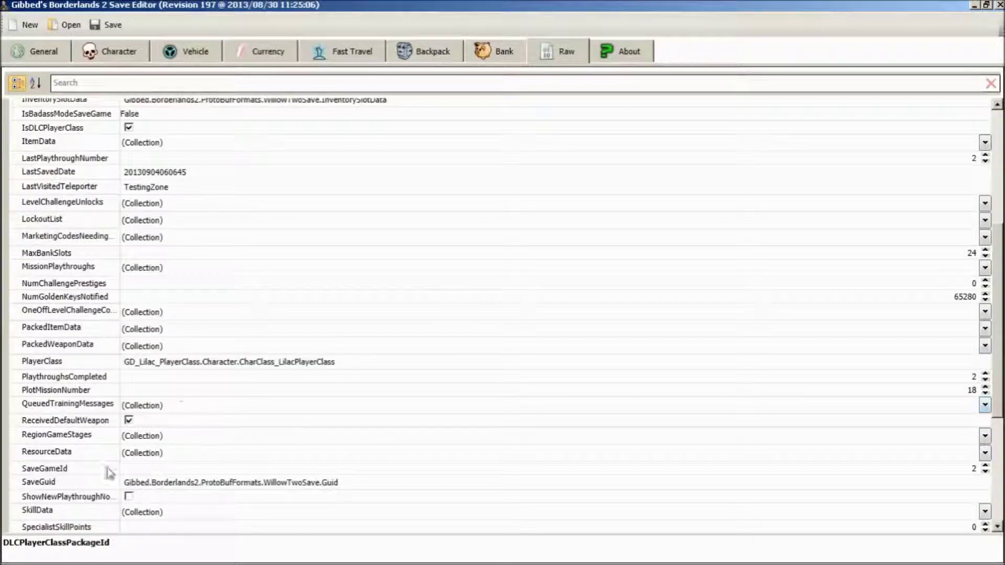
scroll(104, 458, down, 1)
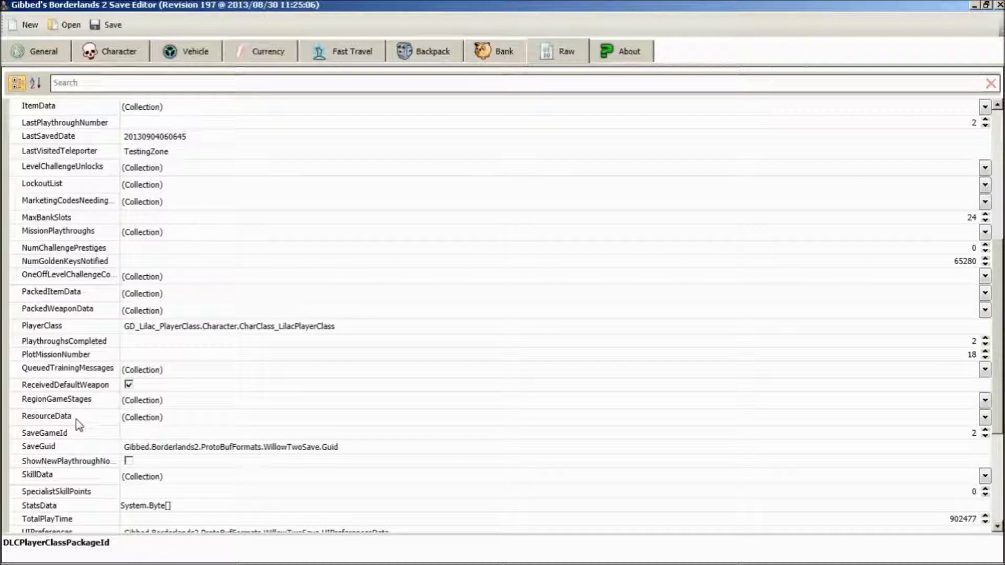
Review the second ammo entry in ResourceData, close it unchanged, and go to the Backpack list.
click(985, 417)
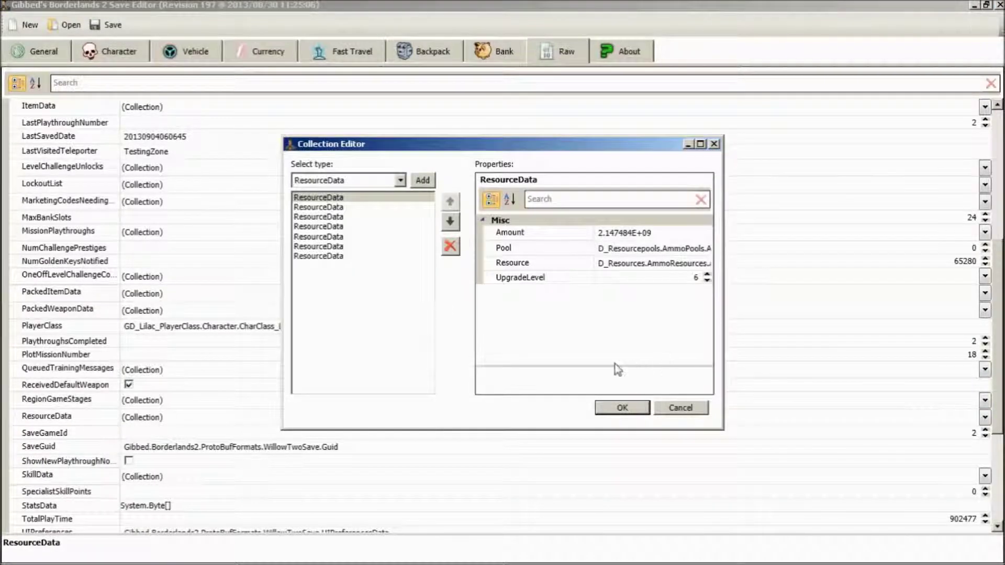
click(333, 209)
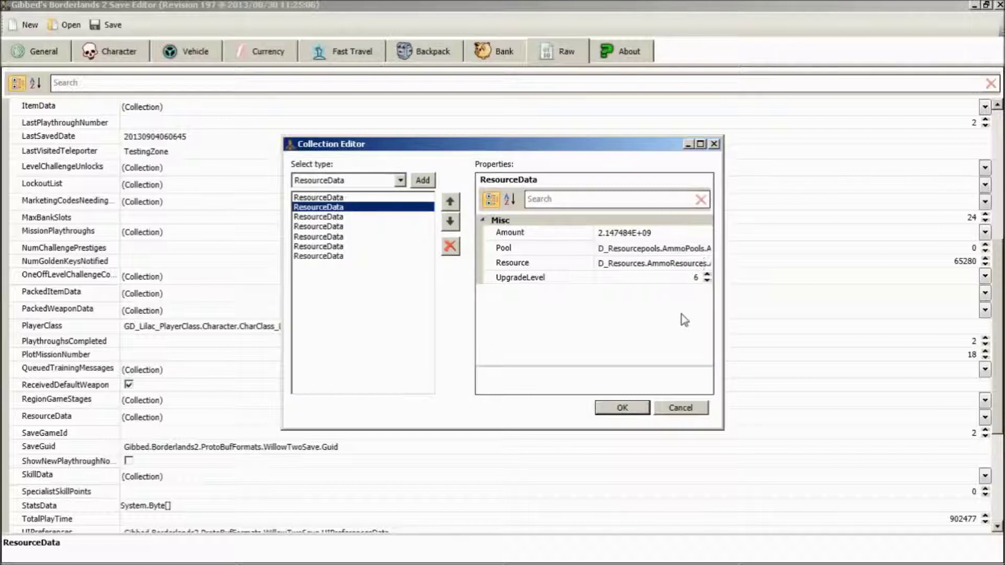
click(624, 410)
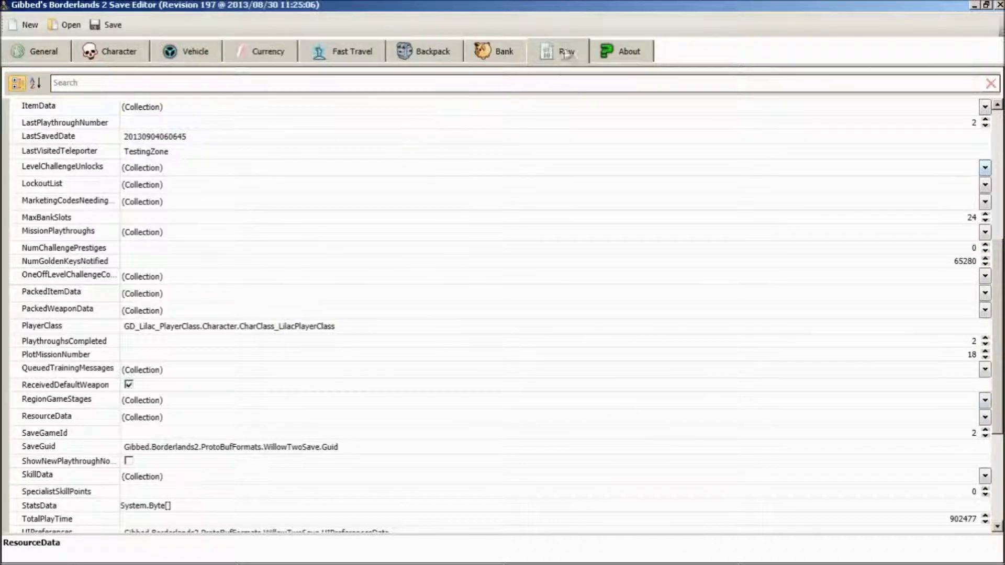
click(390, 59)
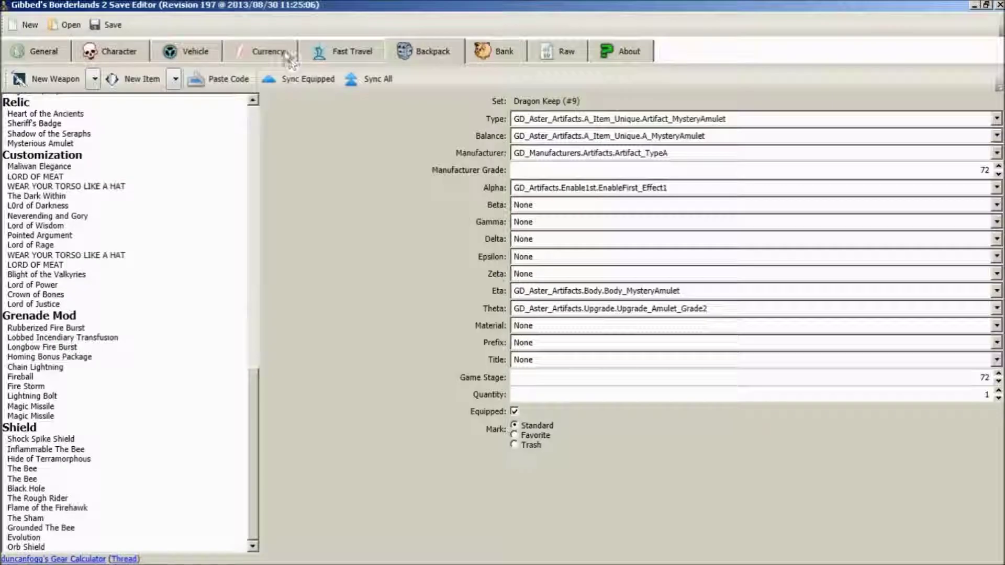
click(267, 51)
double_click(962, 79)
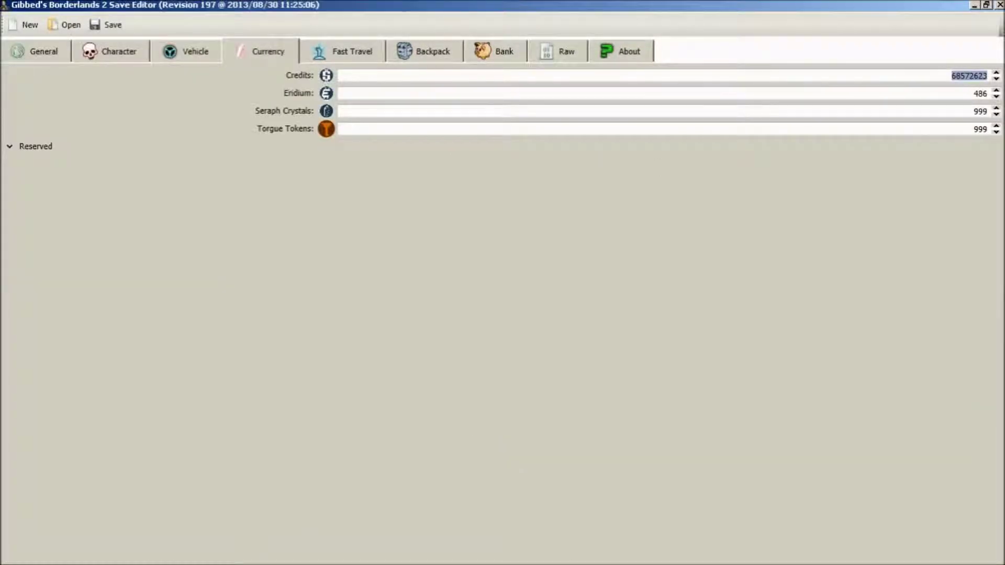
text(9999999999999)
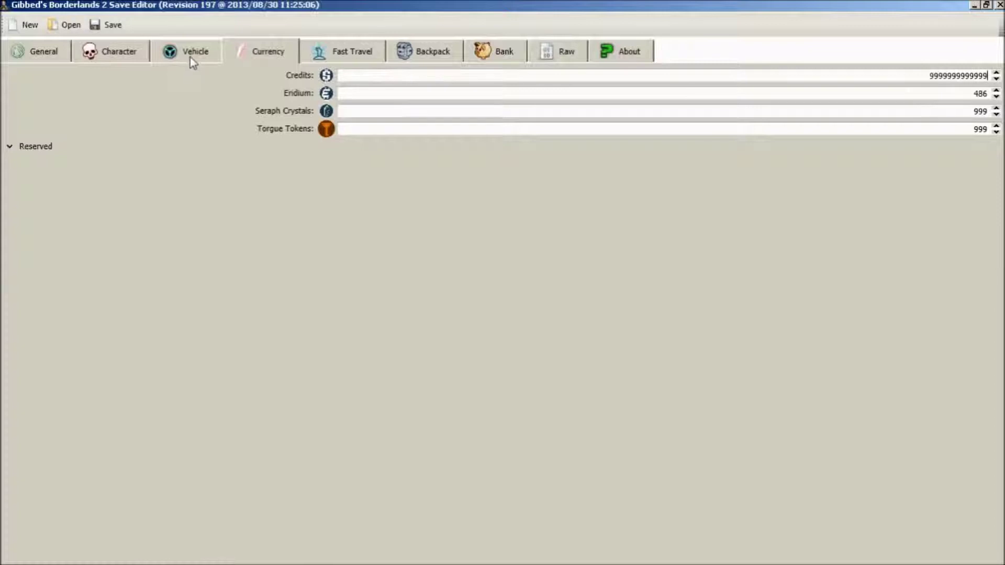
Give Krieg the REACH FOR THE SKIS head and HOW DO I VESTS skin.
click(190, 58)
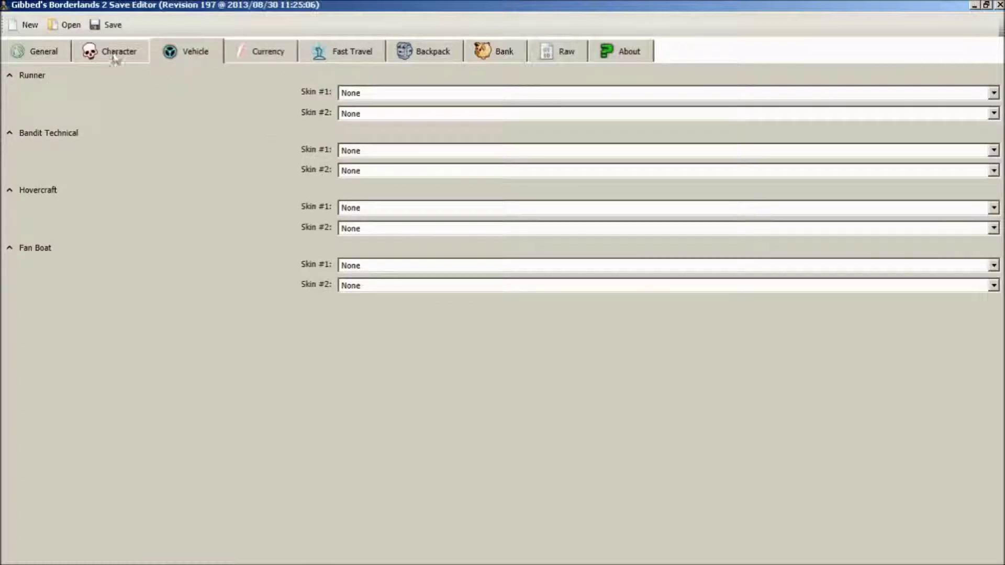
click(114, 57)
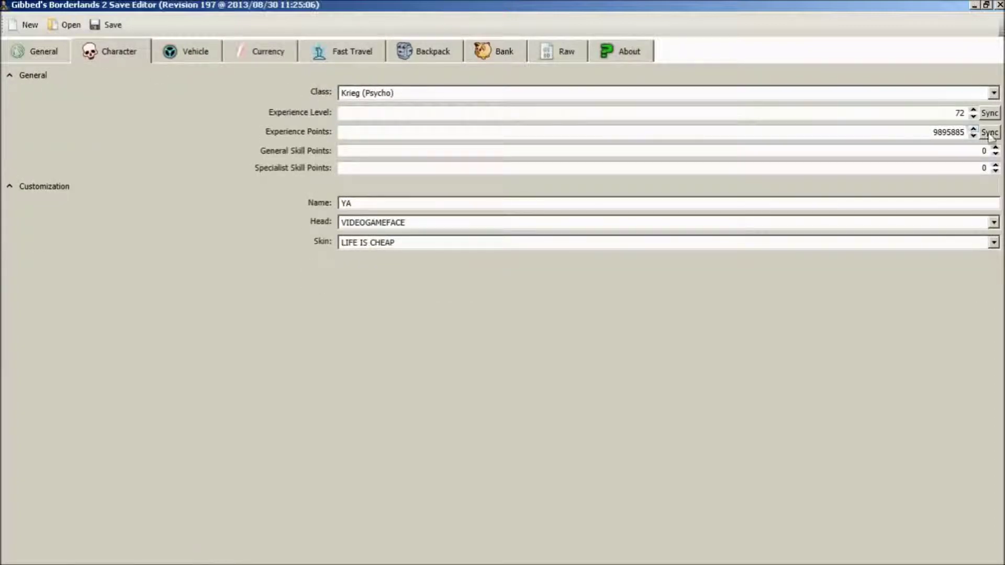
click(369, 225)
click(444, 219)
scroll(445, 219, down, 1)
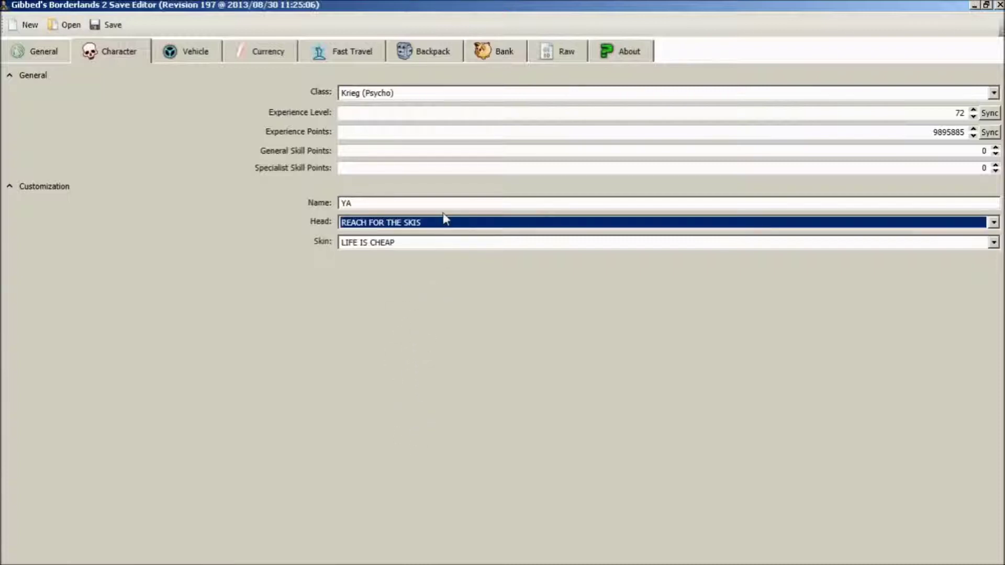
click(416, 251)
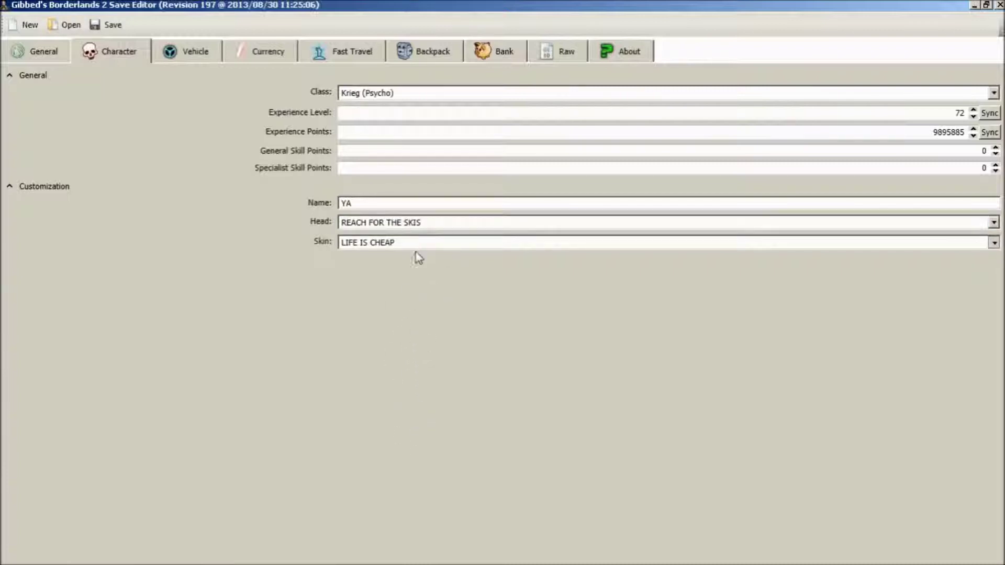
click(417, 439)
click(418, 324)
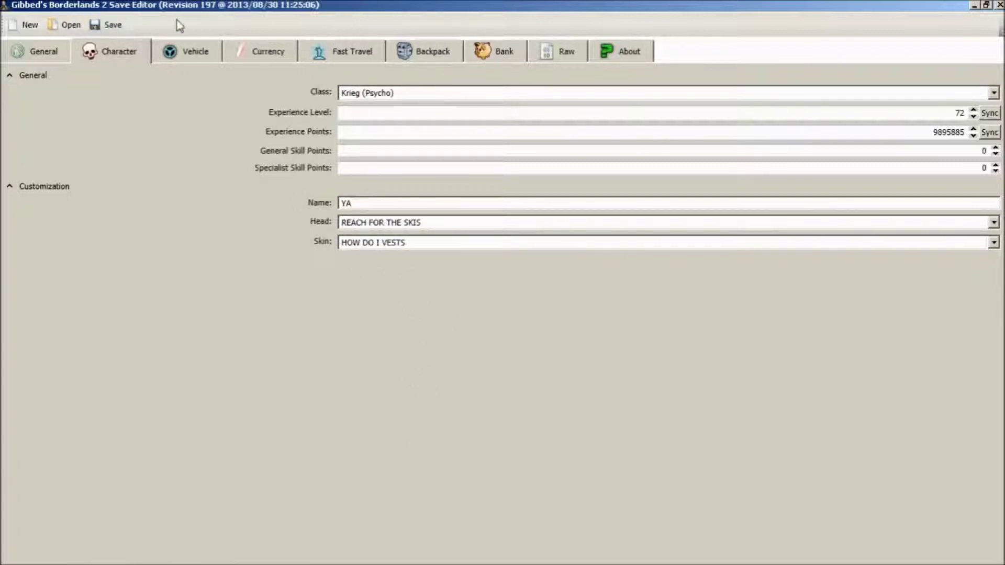
Check the updated currency amounts and return to the Backpack items.
click(329, 53)
click(269, 53)
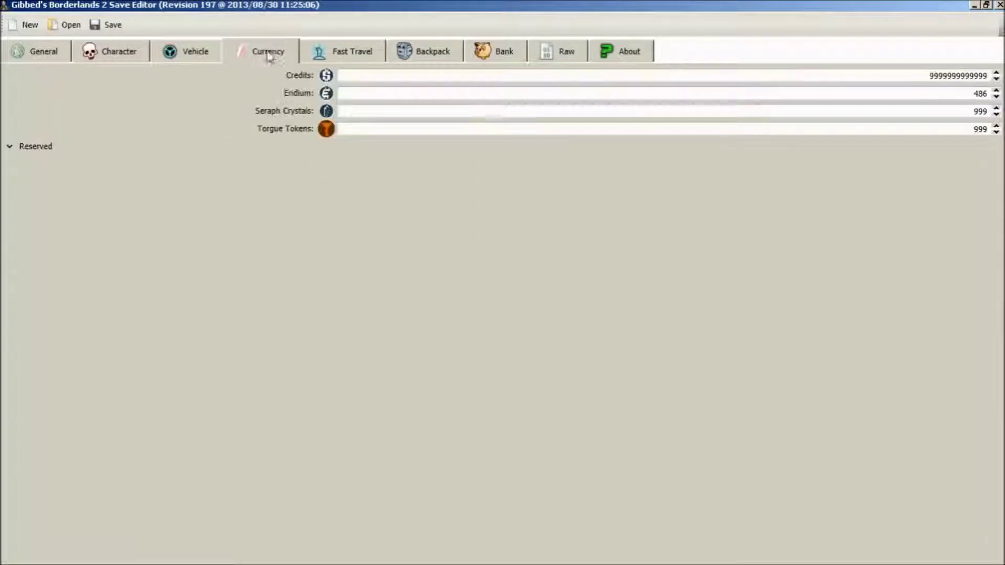
click(438, 54)
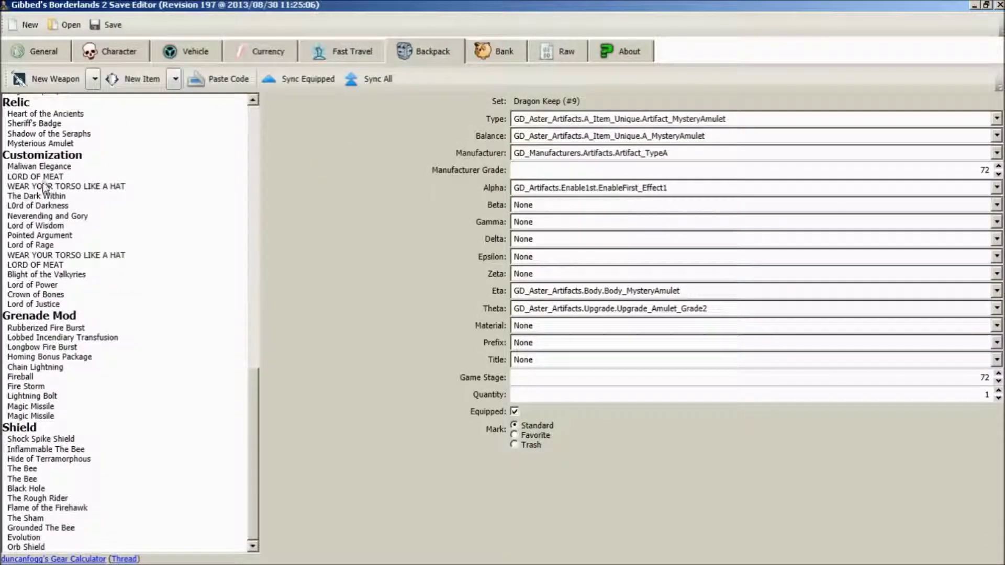
Inspect the Magic Missile grenade mod and The Bee shield, then open another save file.
click(68, 346)
click(36, 407)
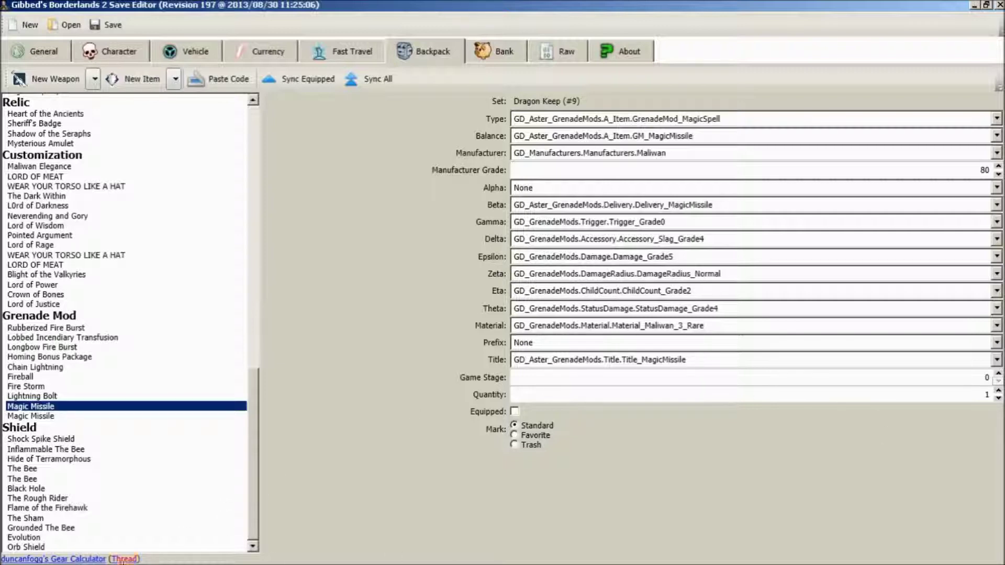
click(62, 547)
click(44, 479)
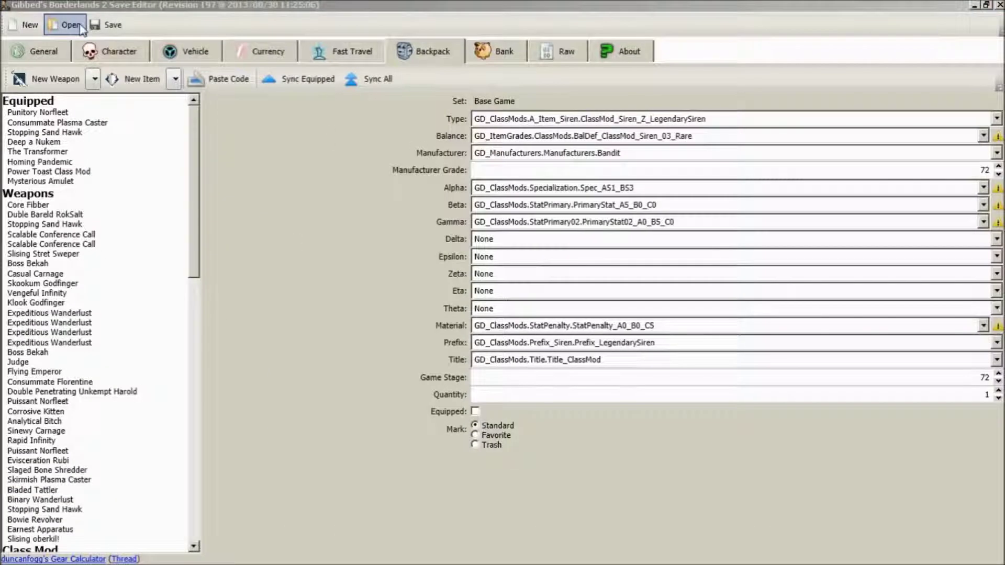
click(76, 28)
click(95, 32)
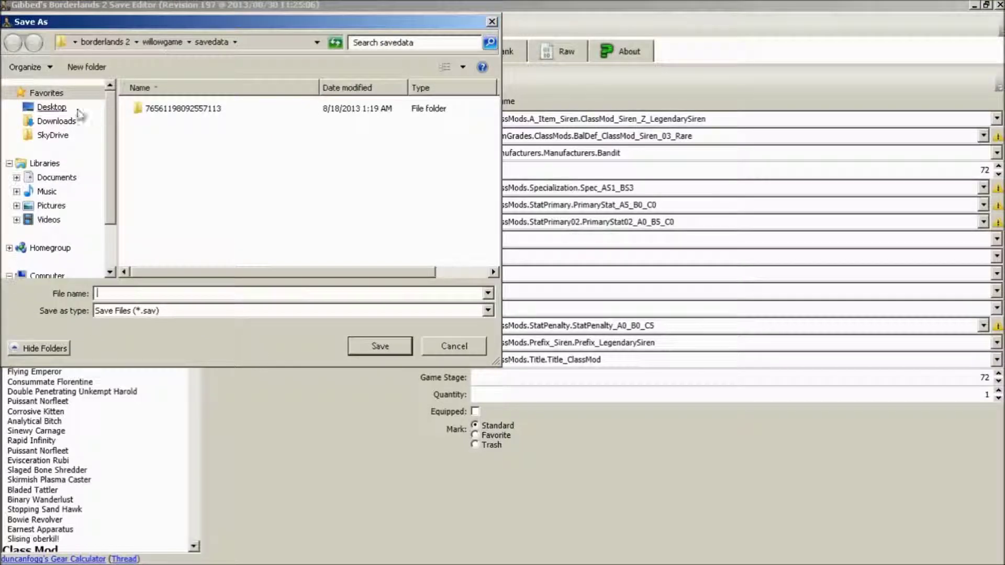
click(79, 109)
scroll(359, 161, down, 2)
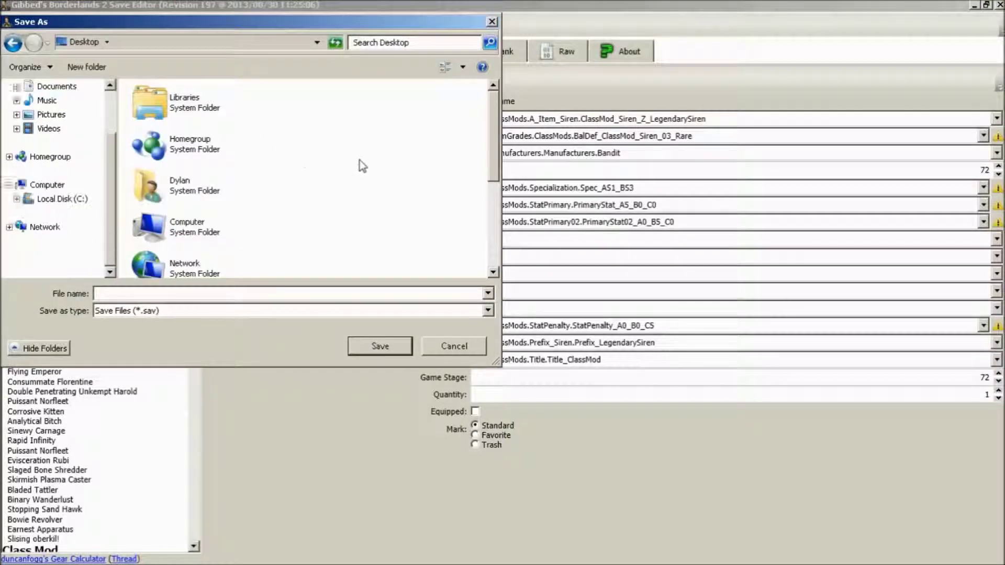
scroll(277, 241, down, 3)
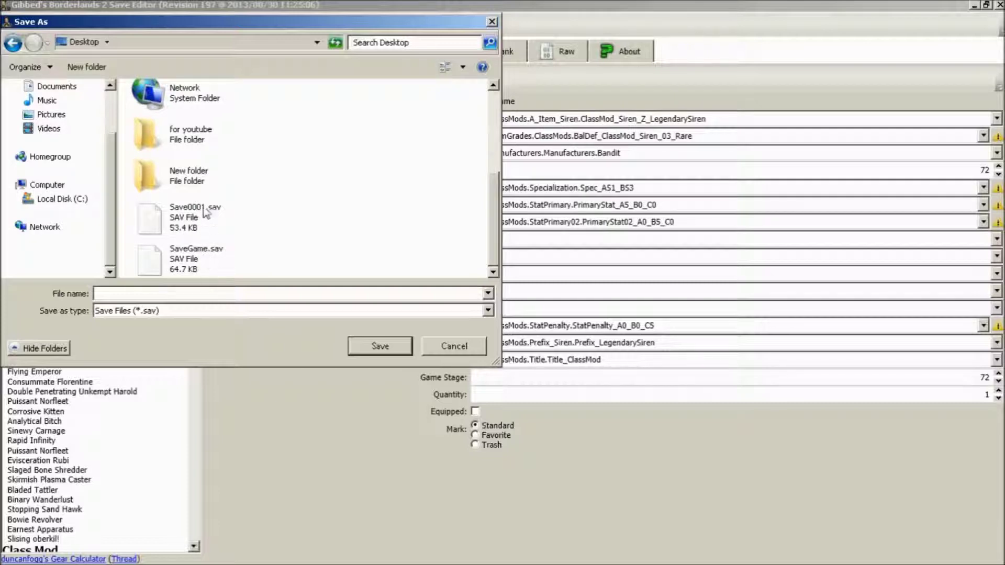
click(492, 21)
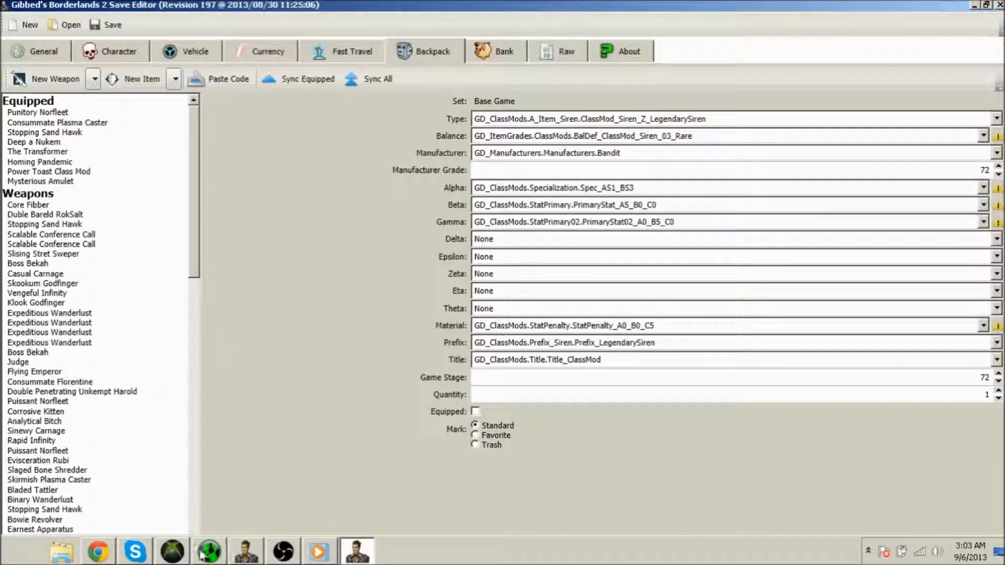
Bring the Horizon window to the front from the taskbar.
click(203, 555)
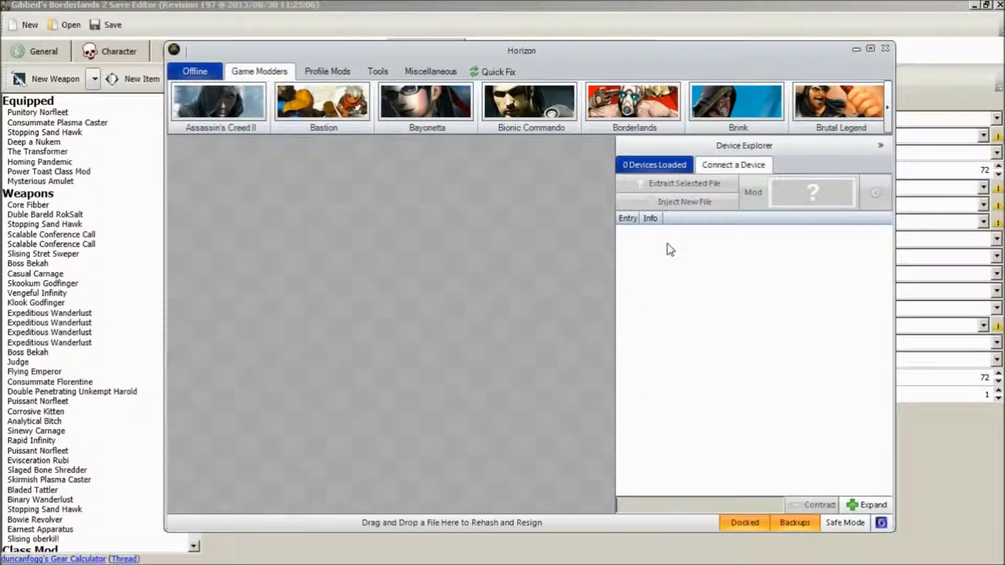